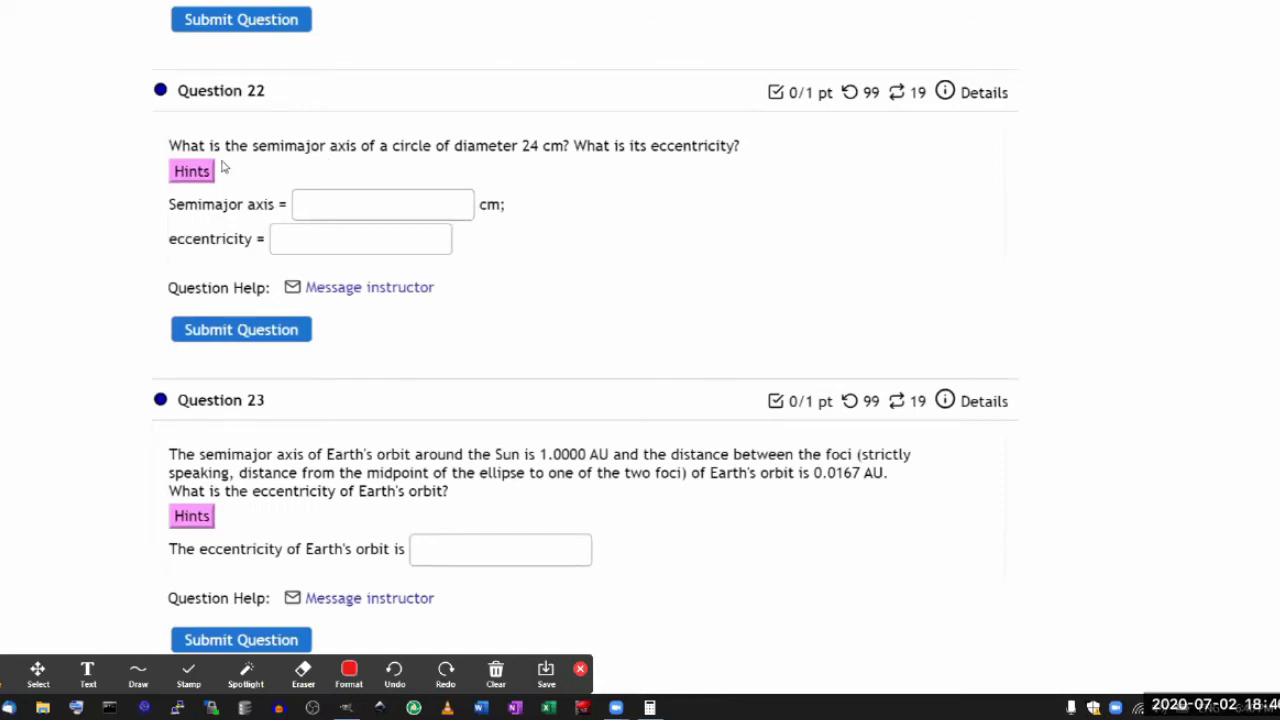
# Show the hints for Question 22 and enlarge the page for easier reading
pyautogui.click(193, 171)
pyautogui.hotkey('ctrl', '+')
pyautogui.hotkey('ctrl', '+')
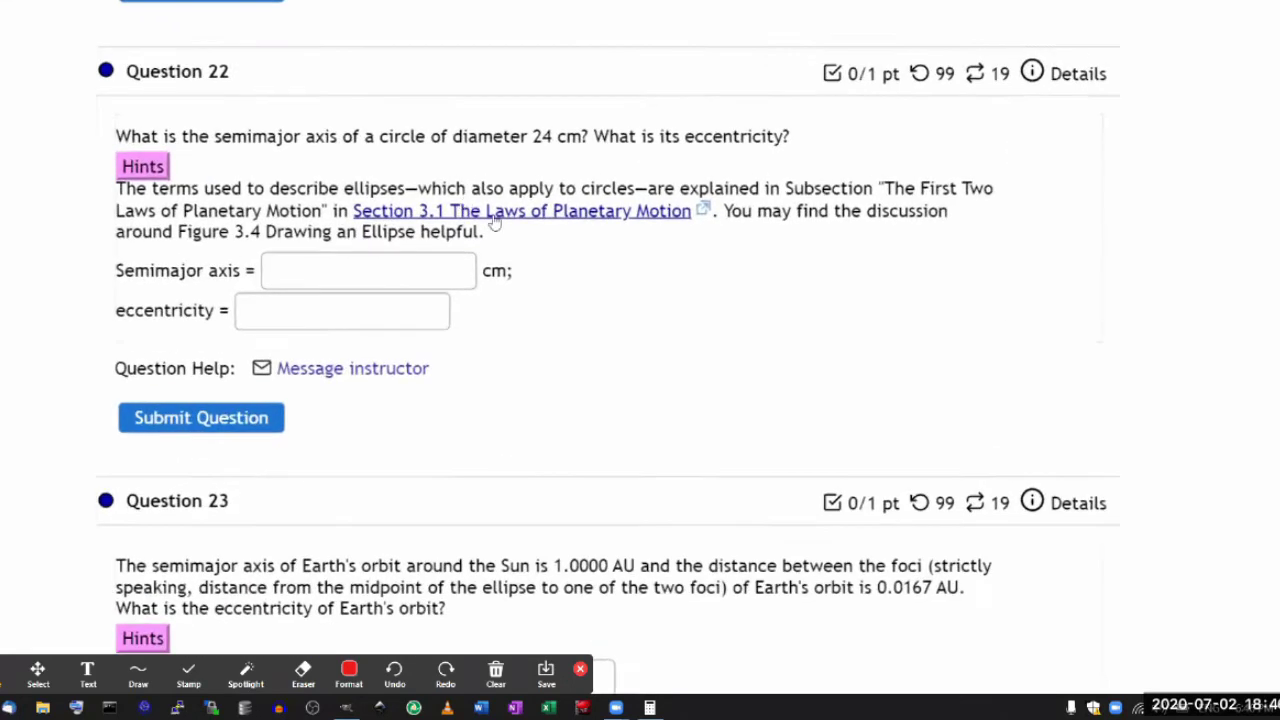
pyautogui.hotkey('ctrl', '+')
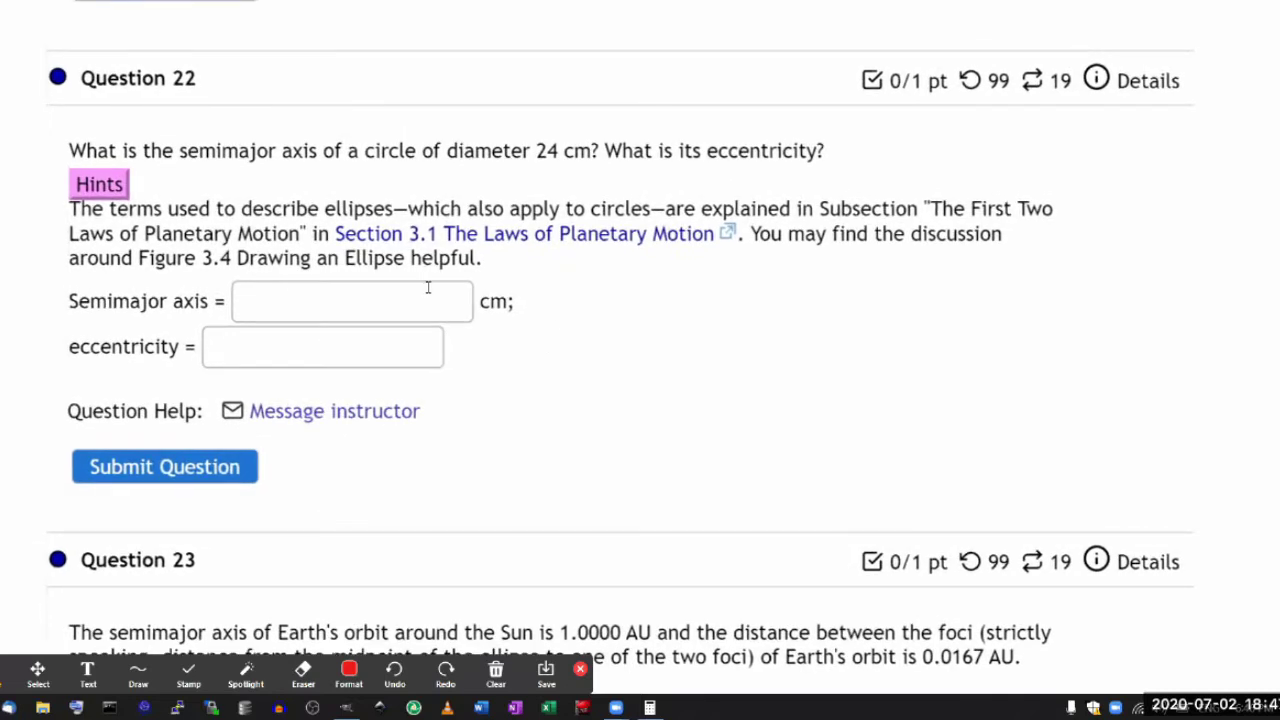
# Enter 0 as the circle's eccentricity in Question 22
pyautogui.doubleClick(395, 149)
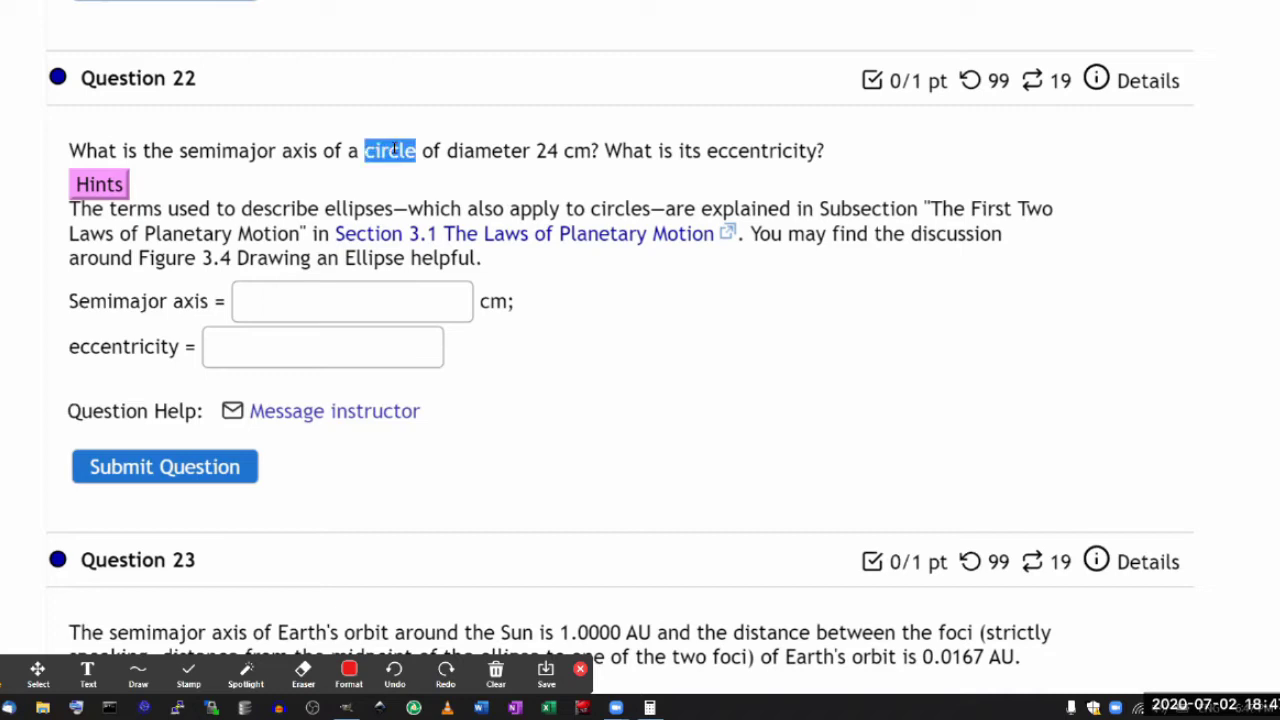
pyautogui.click(253, 343)
pyautogui.write('0')
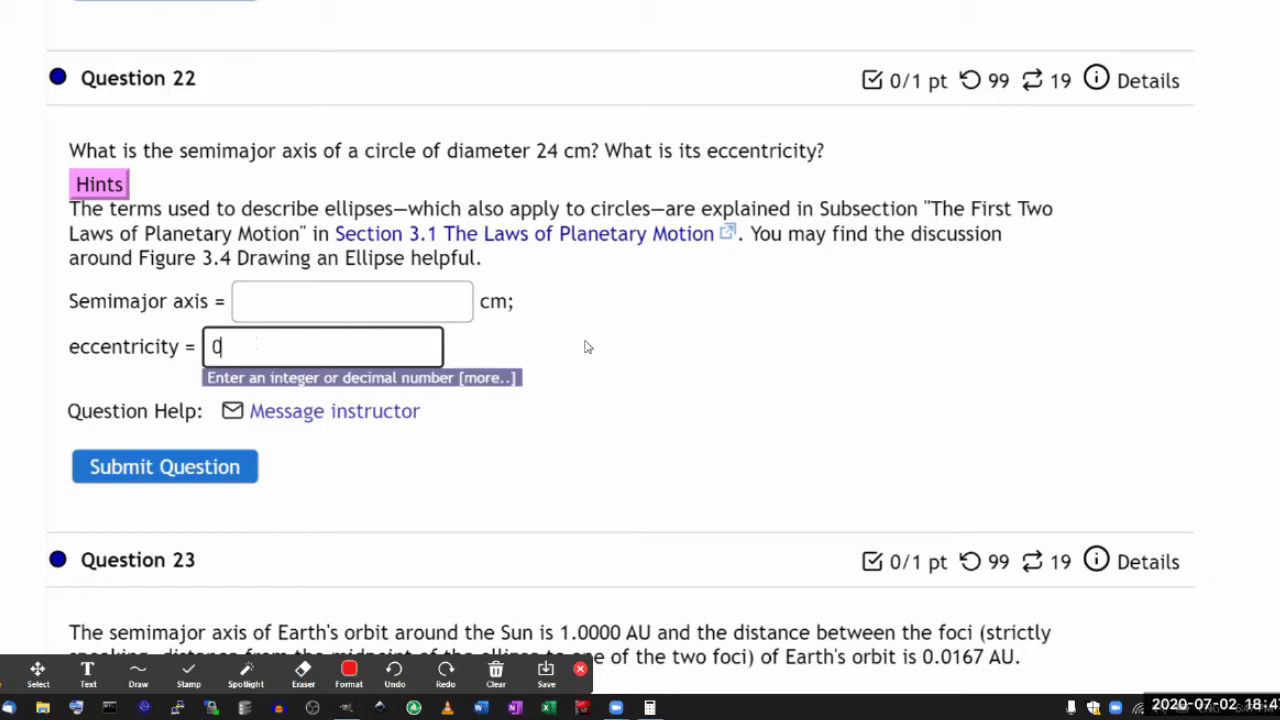
pyautogui.click(588, 347)
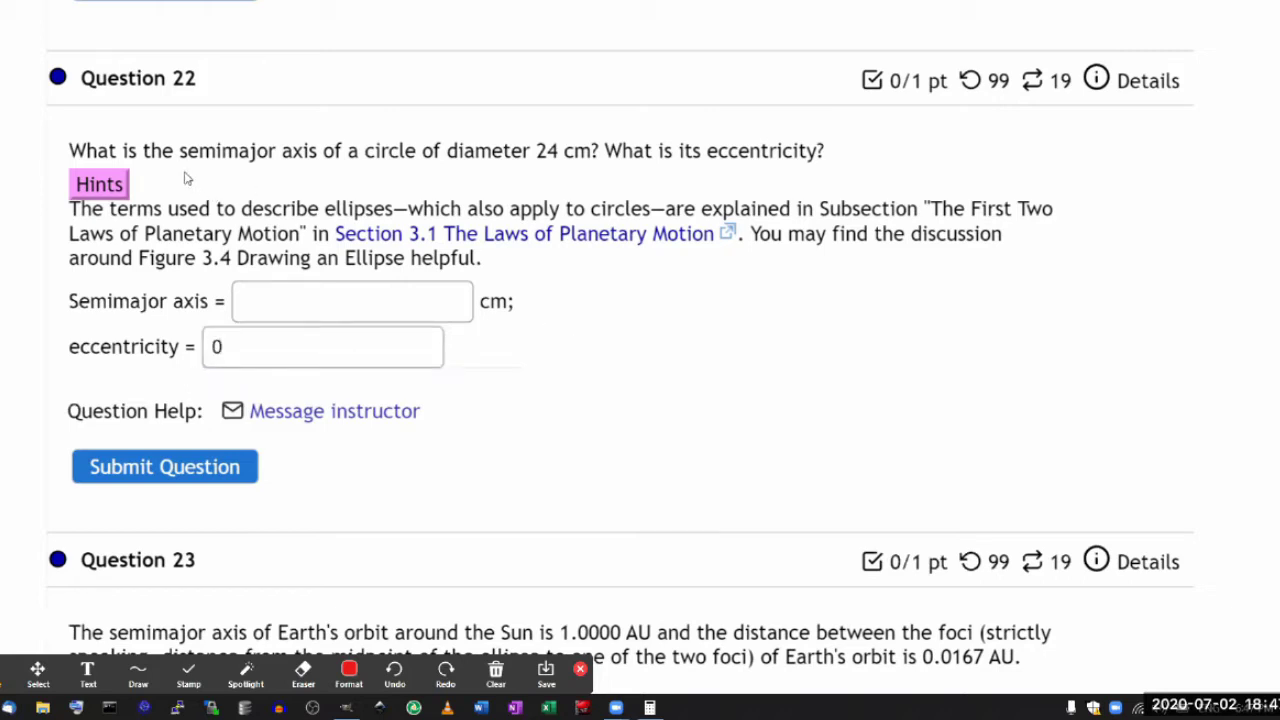
# Enter 12 cm as the circle's semimajor axis and submit Question 22
pyautogui.moveTo(180, 150); pyautogui.dragTo(320, 150)
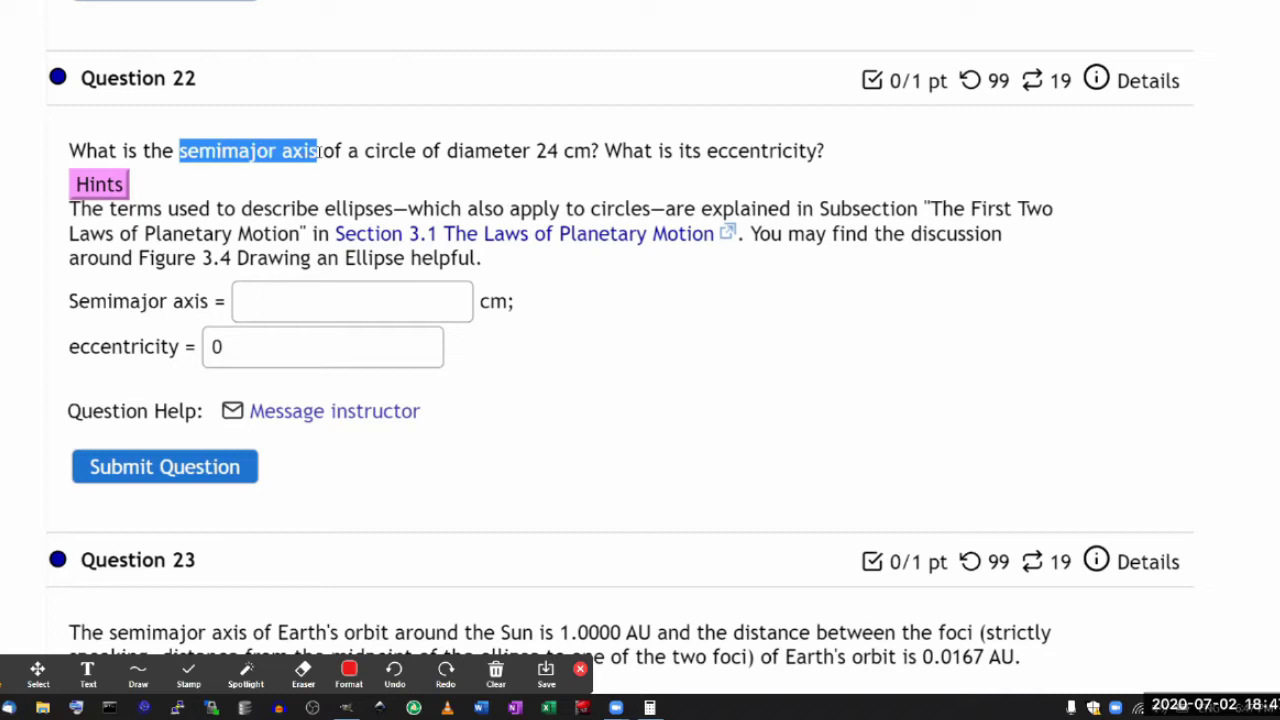
pyautogui.click(418, 150)
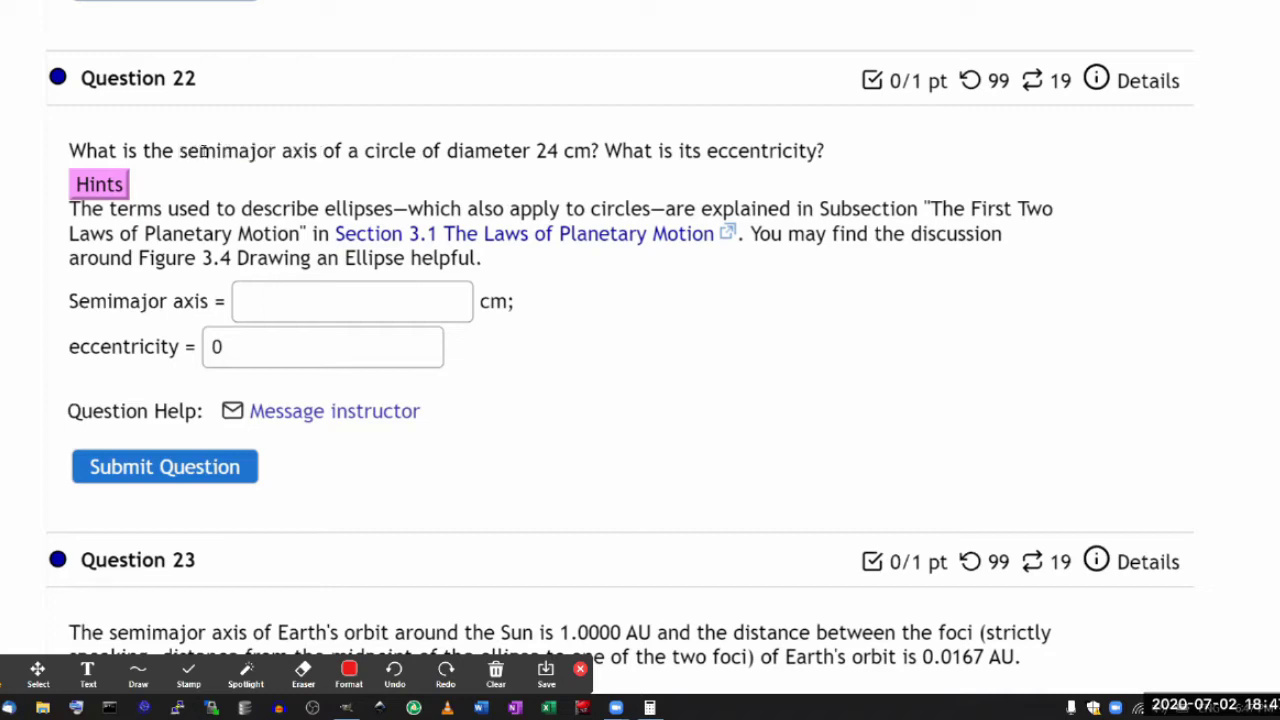
pyautogui.moveTo(220, 150); pyautogui.dragTo(179, 150)
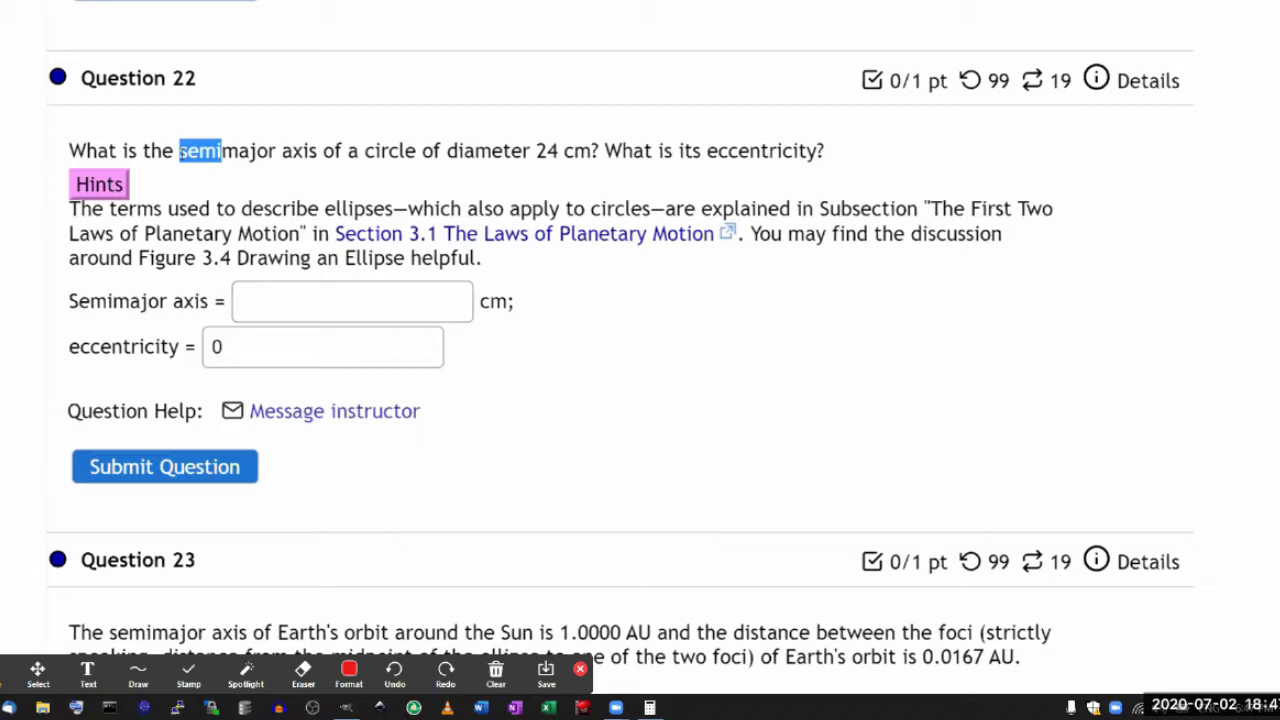
pyautogui.moveTo(179, 150); pyautogui.dragTo(278, 150)
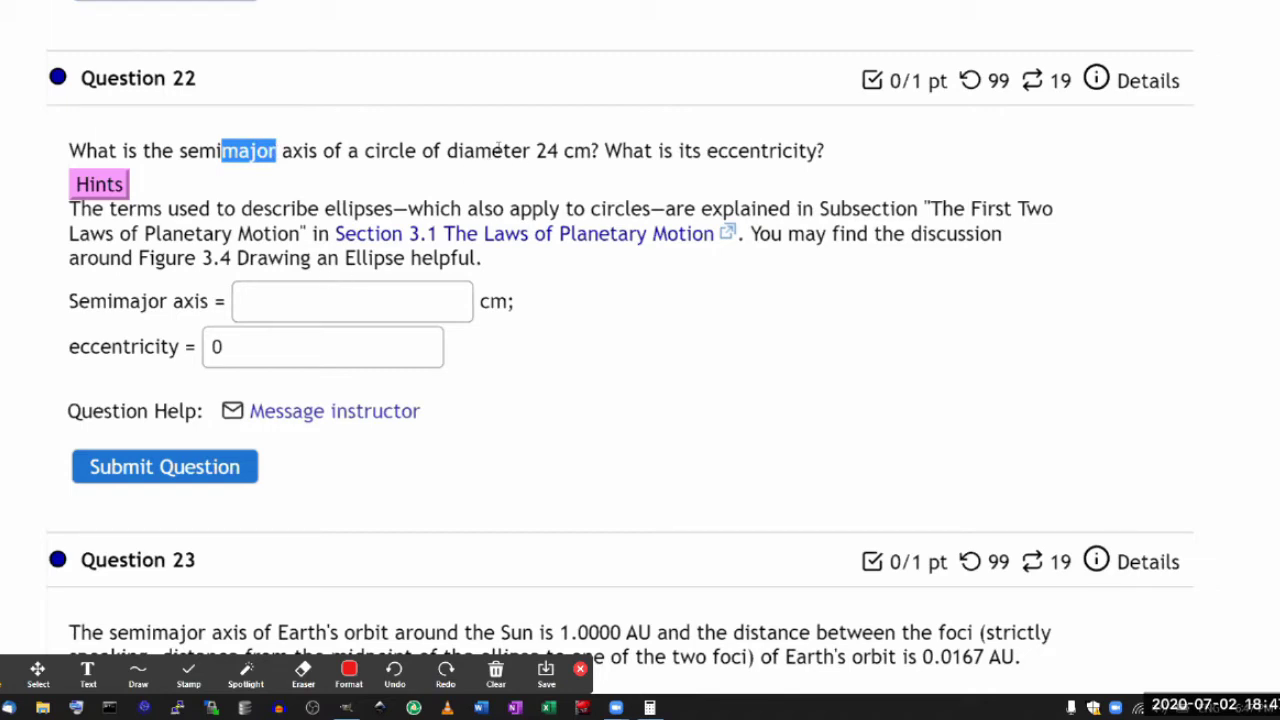
pyautogui.click(347, 288)
pyautogui.write('12')
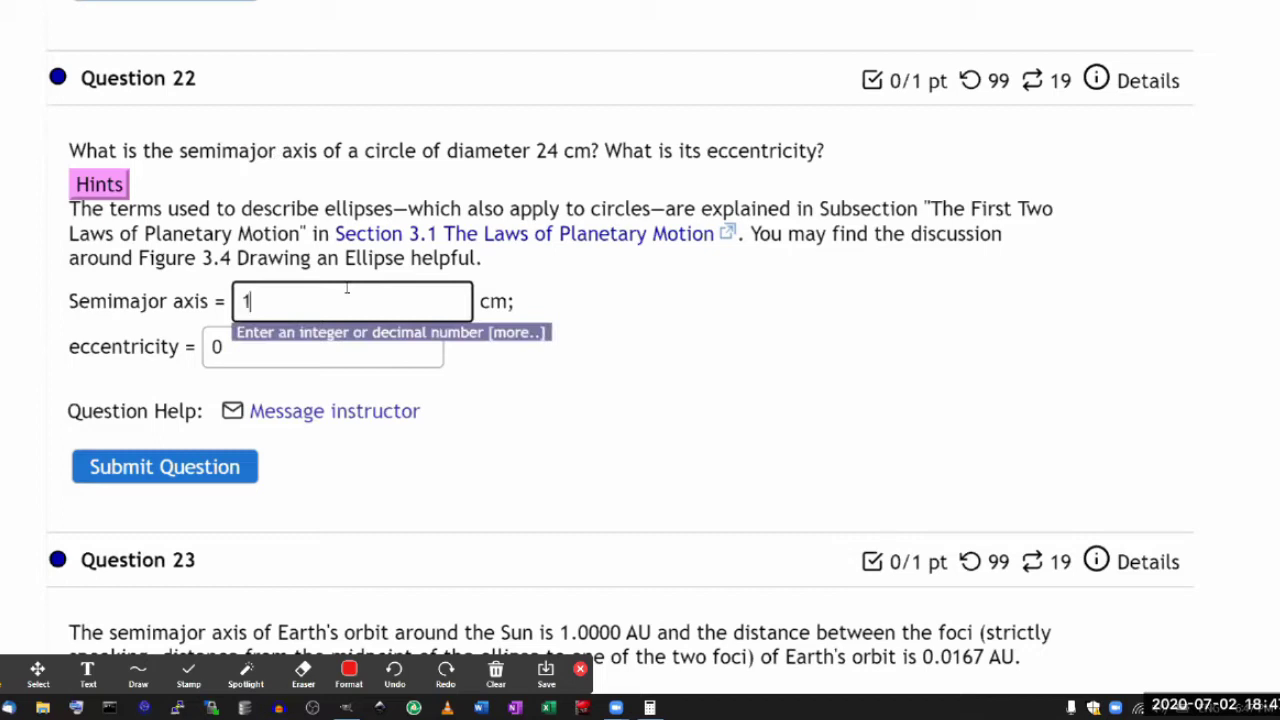
pyautogui.click(228, 497)
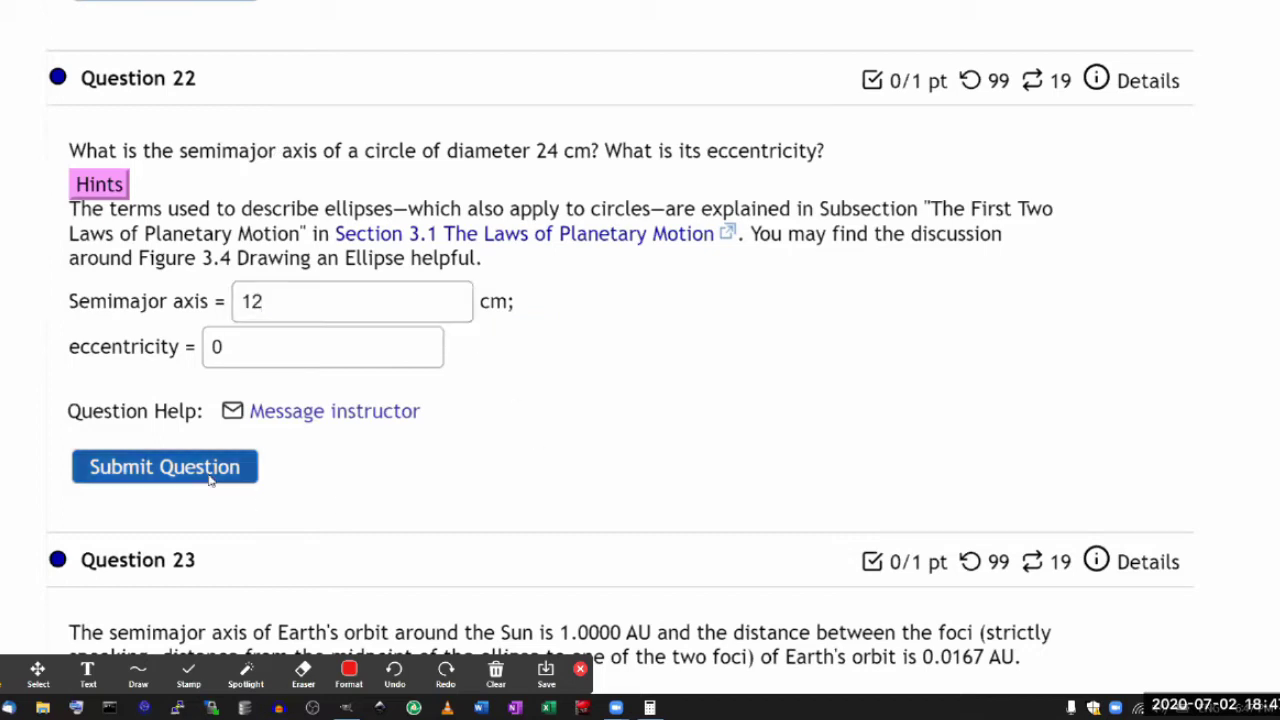
pyautogui.click(209, 474)
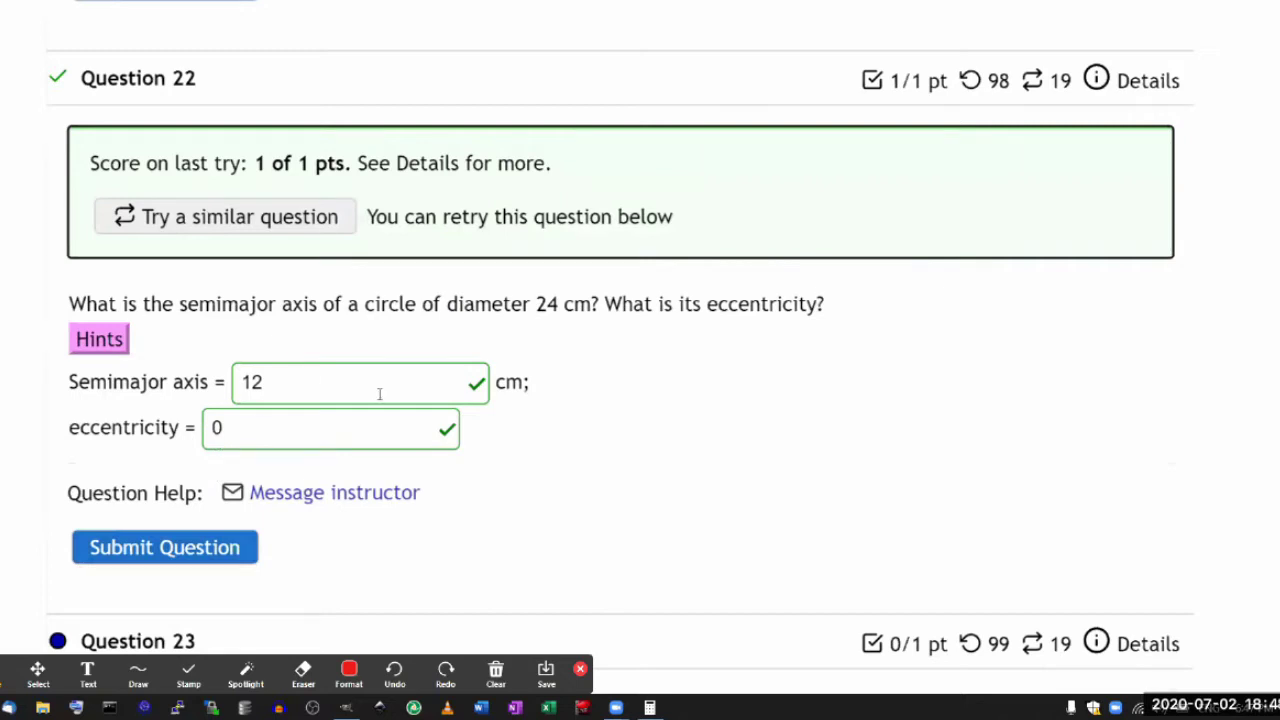
# Read Question 23 about the eccentricity of Earth's orbit and show its hints
pyautogui.scroll(-4, 379, 394)
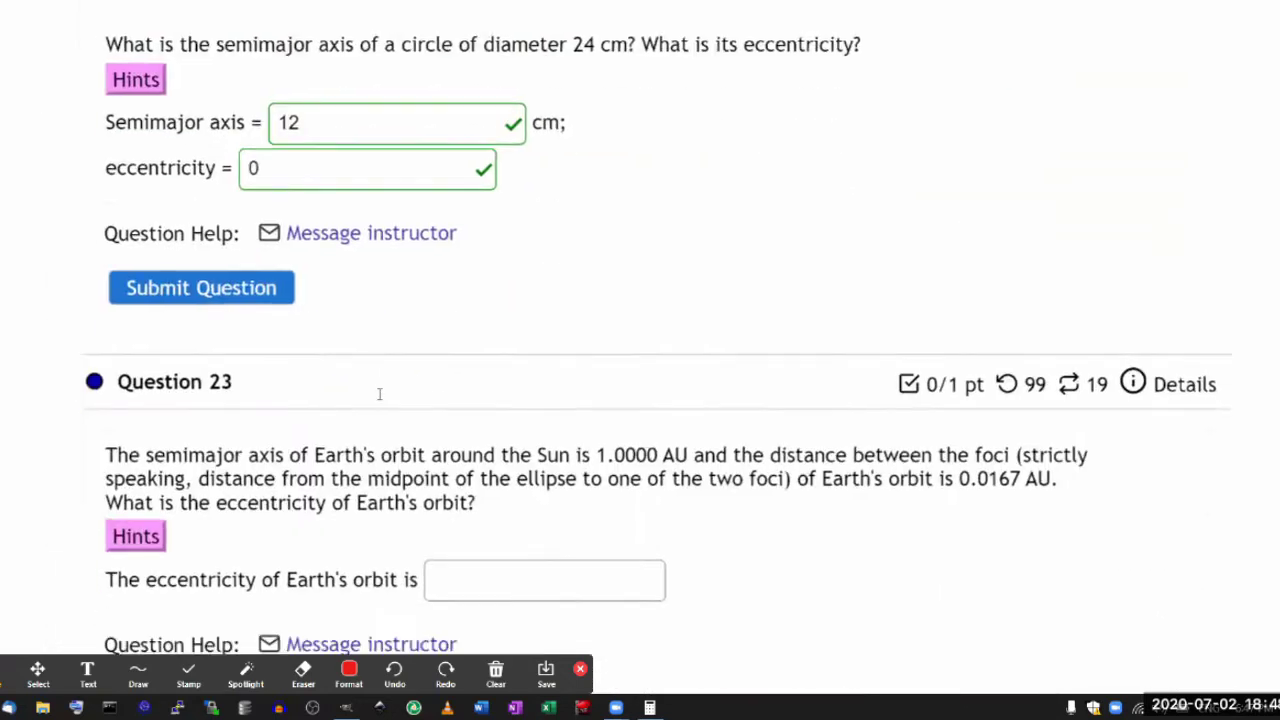
pyautogui.scroll(-2, 379, 394)
pyautogui.scroll(1, 379, 394)
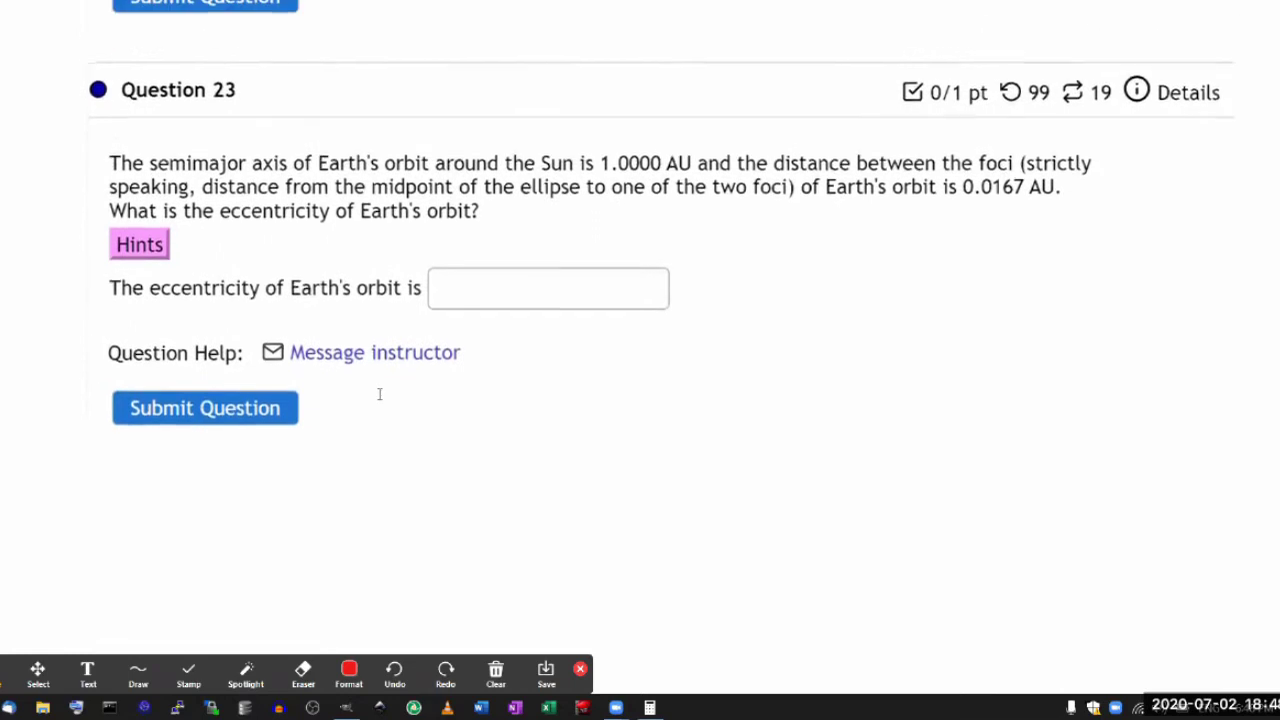
pyautogui.hscroll(1, 379, 394)
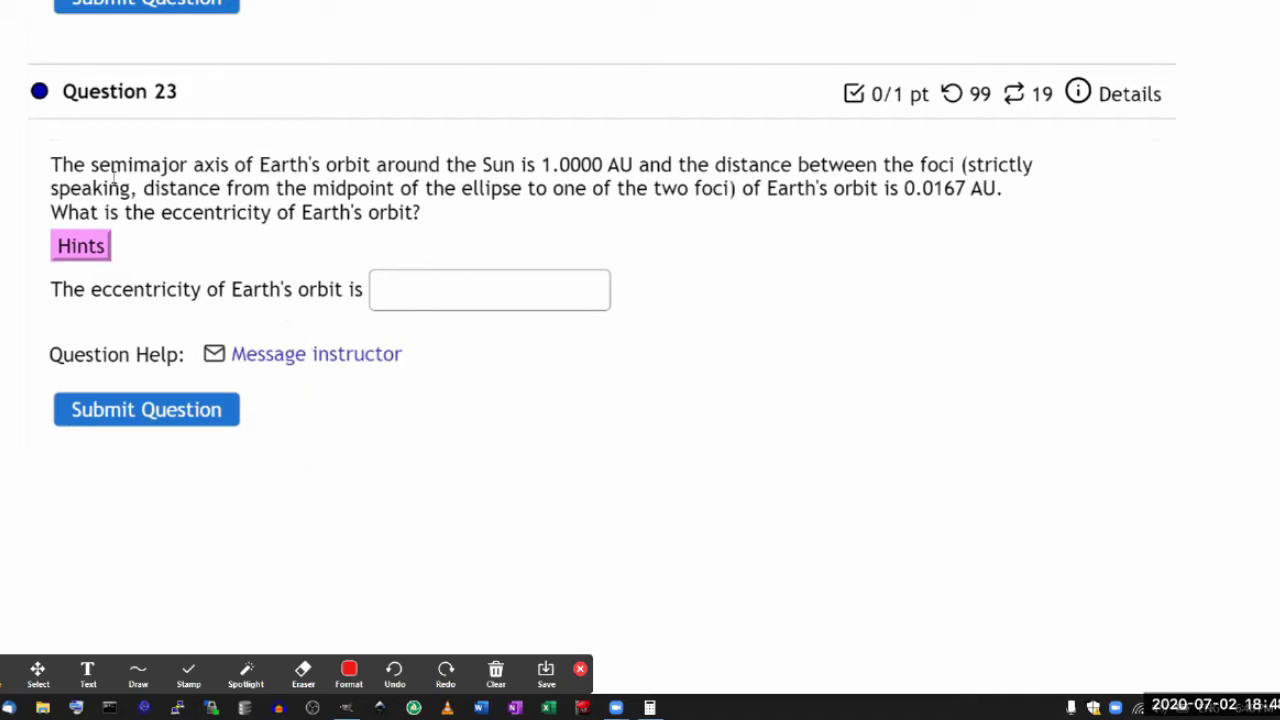
pyautogui.moveTo(90, 166); pyautogui.dragTo(630, 178)
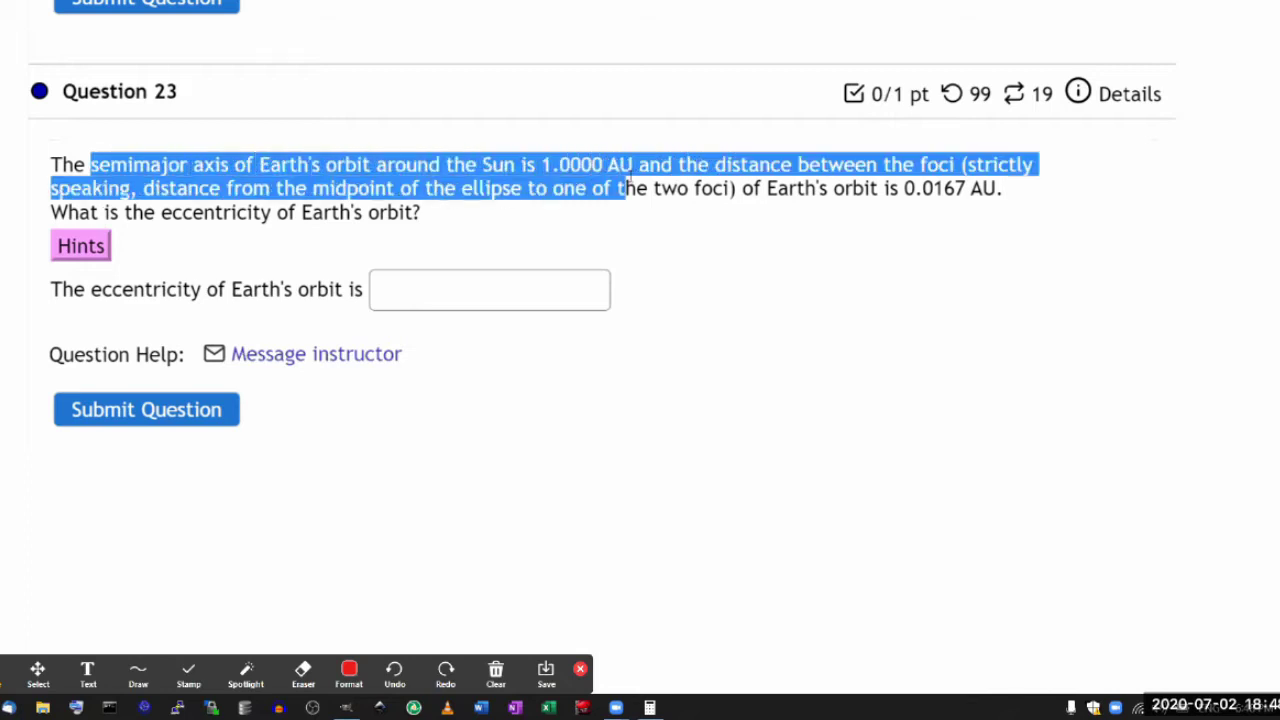
pyautogui.click(704, 196)
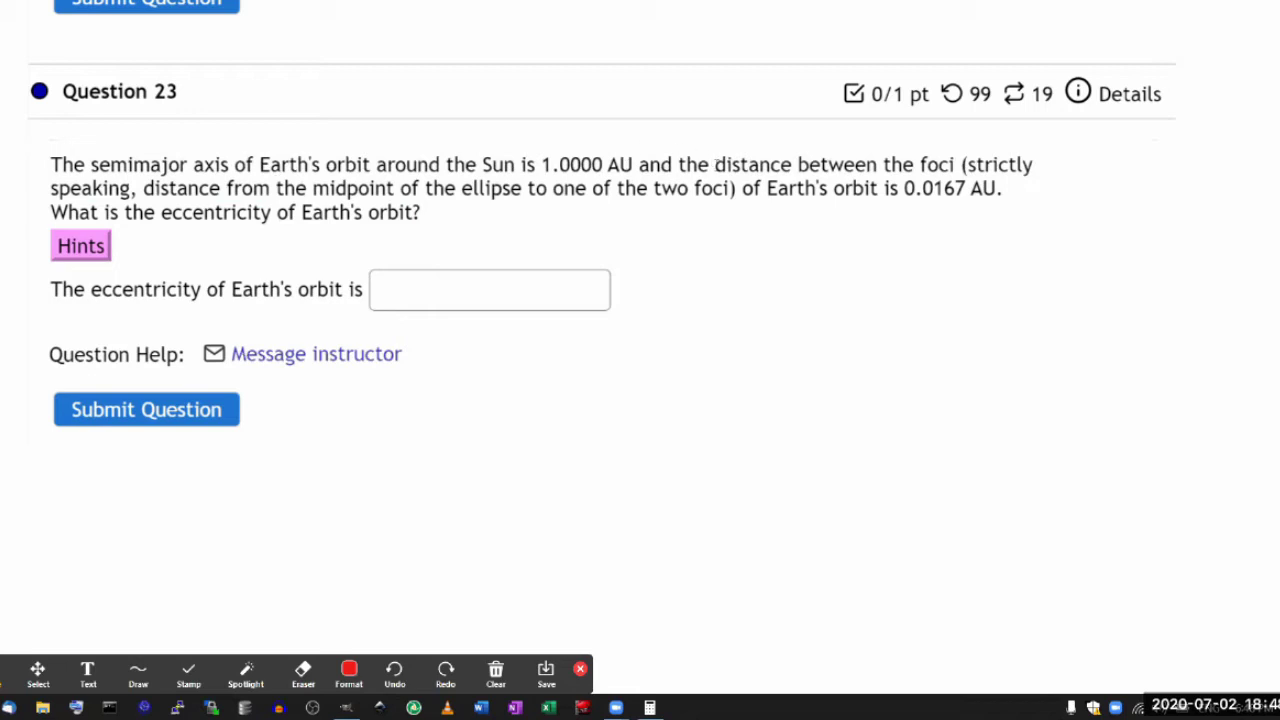
pyautogui.moveTo(714, 165); pyautogui.dragTo(957, 165)
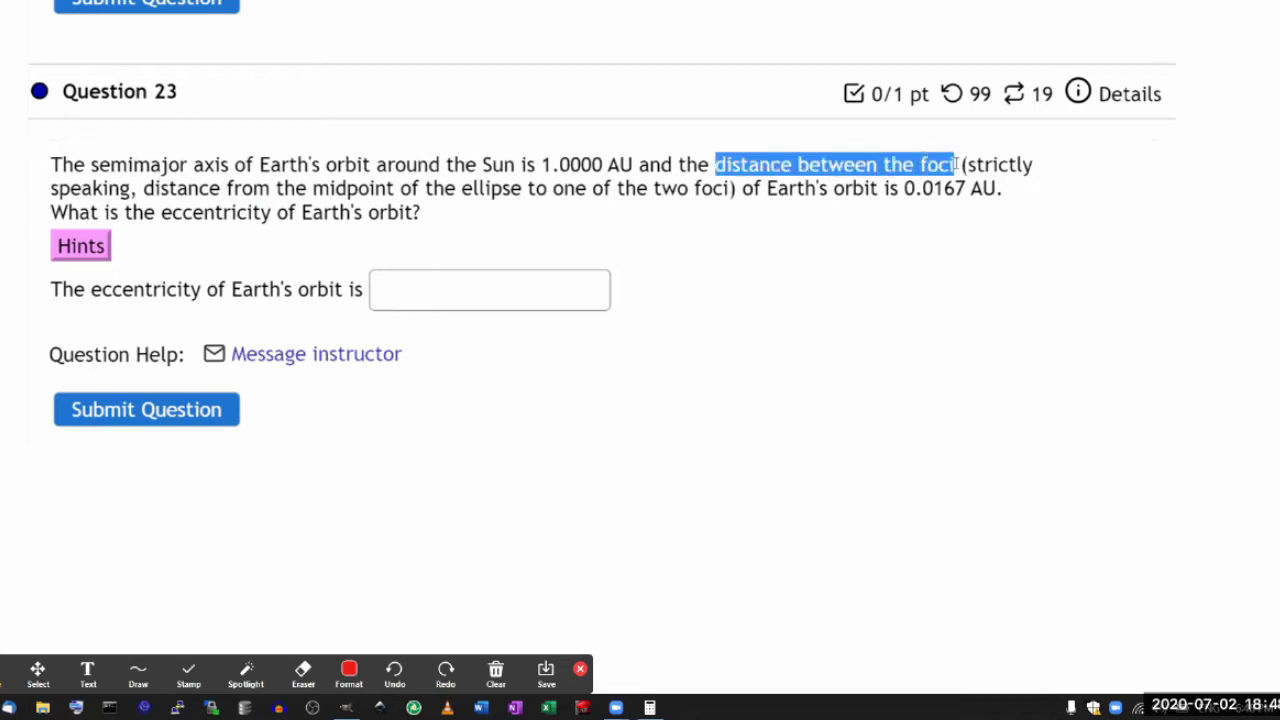
pyautogui.click(95, 248)
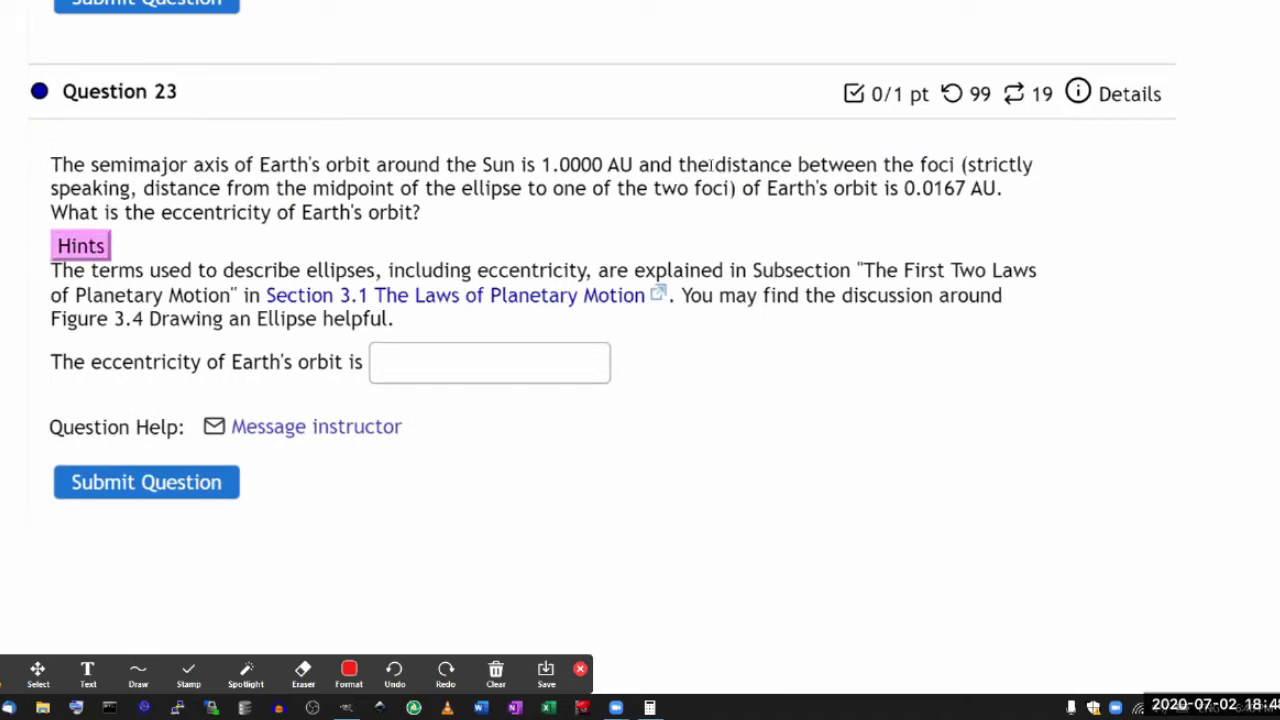
pyautogui.moveTo(710, 164); pyautogui.dragTo(962, 164)
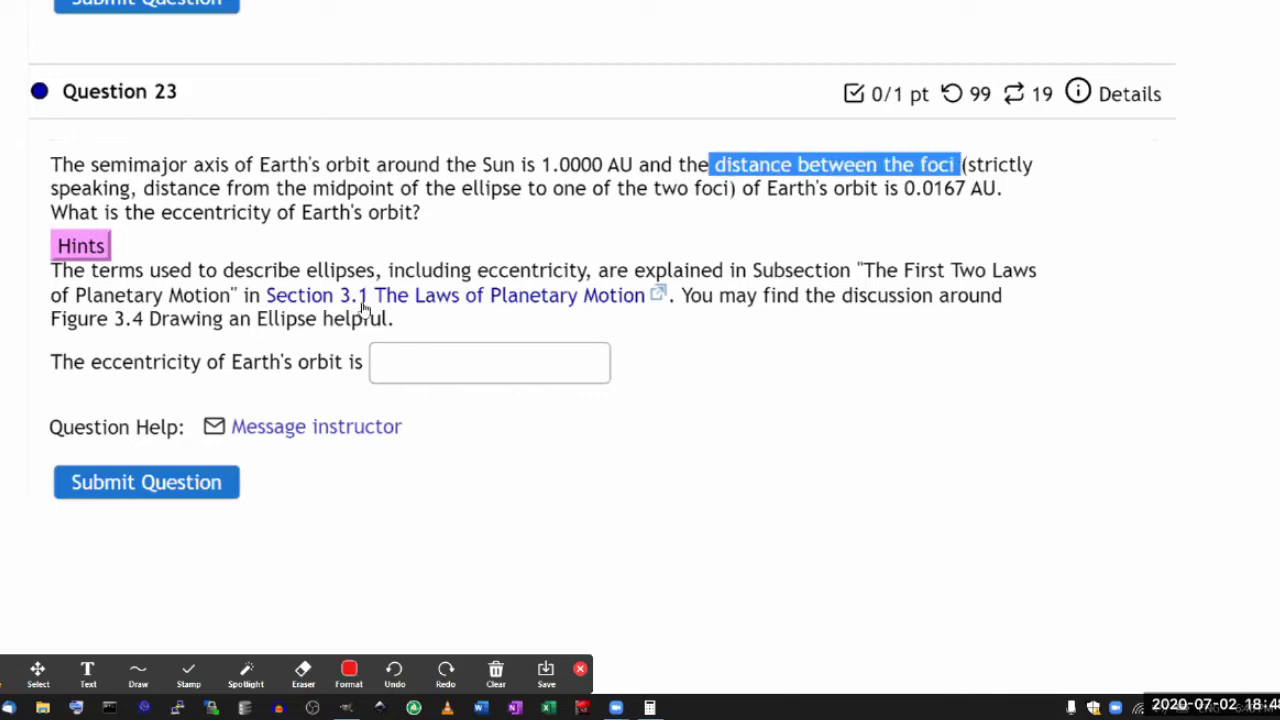
pyautogui.moveTo(53, 270)
pyautogui.mouseDown()
pyautogui.moveTo(185, 316)
pyautogui.moveTo(403, 321)
pyautogui.mouseUp()
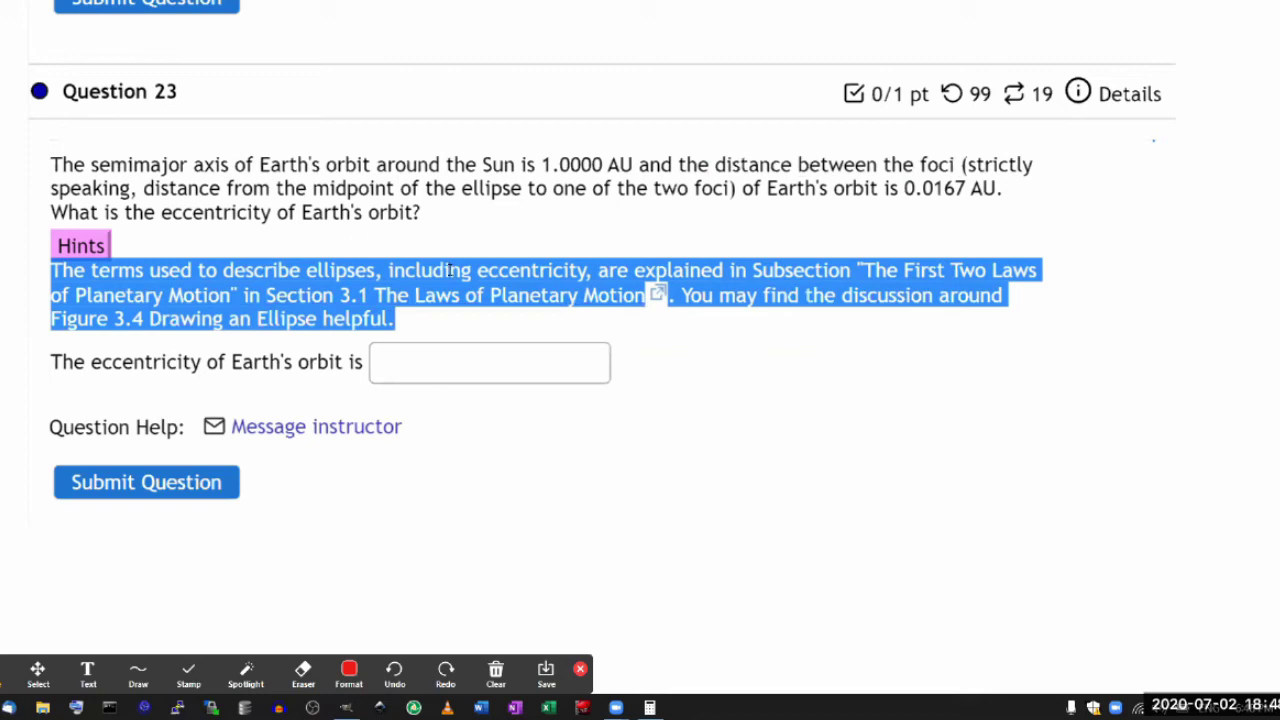
# Open the linked textbook Section 3.1 The Laws of Planetary Motion and find the discussion around Figure 3.4 Drawing an Ellipse
pyautogui.click(648, 234)
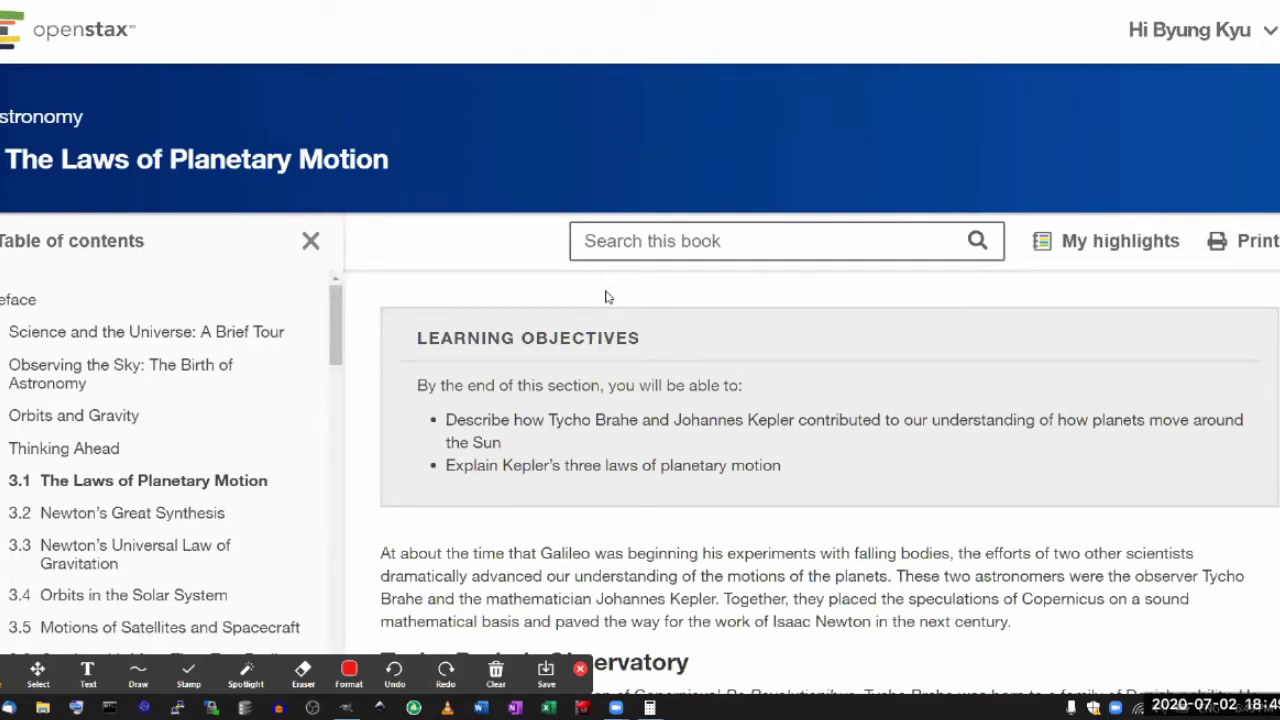
pyautogui.scroll(-1, 452, 420)
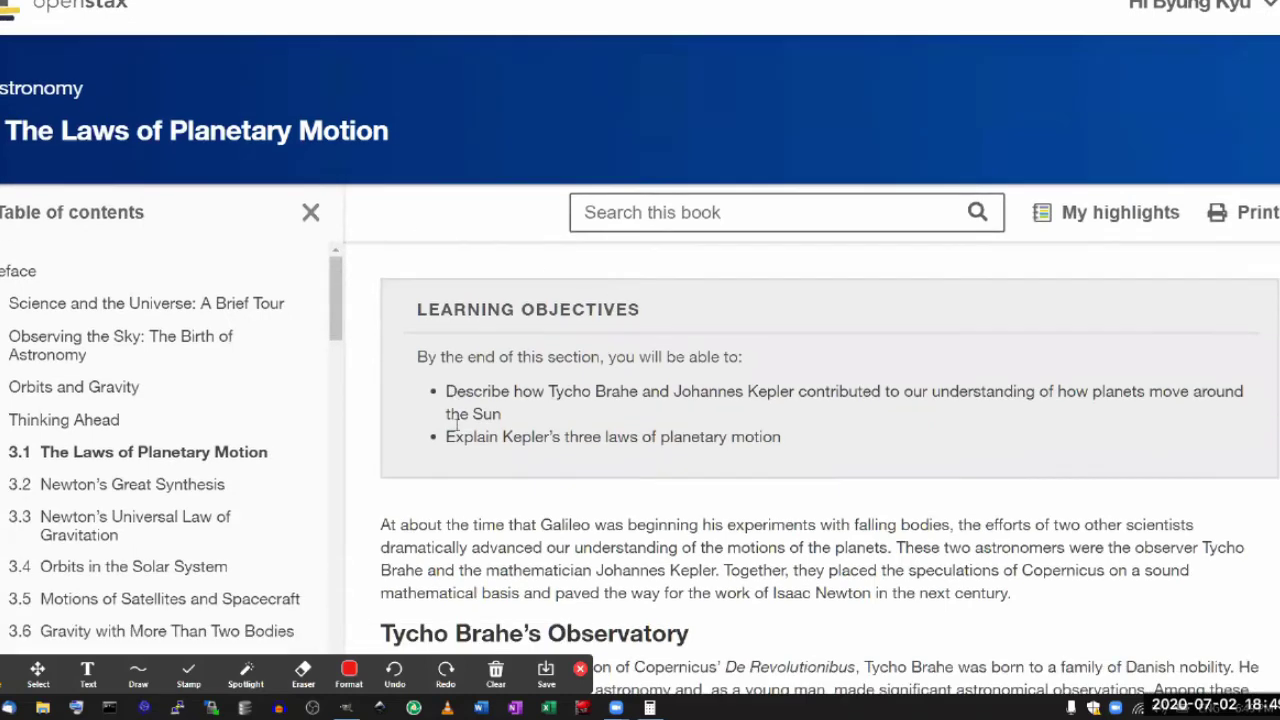
pyautogui.scroll(-10, 456, 425)
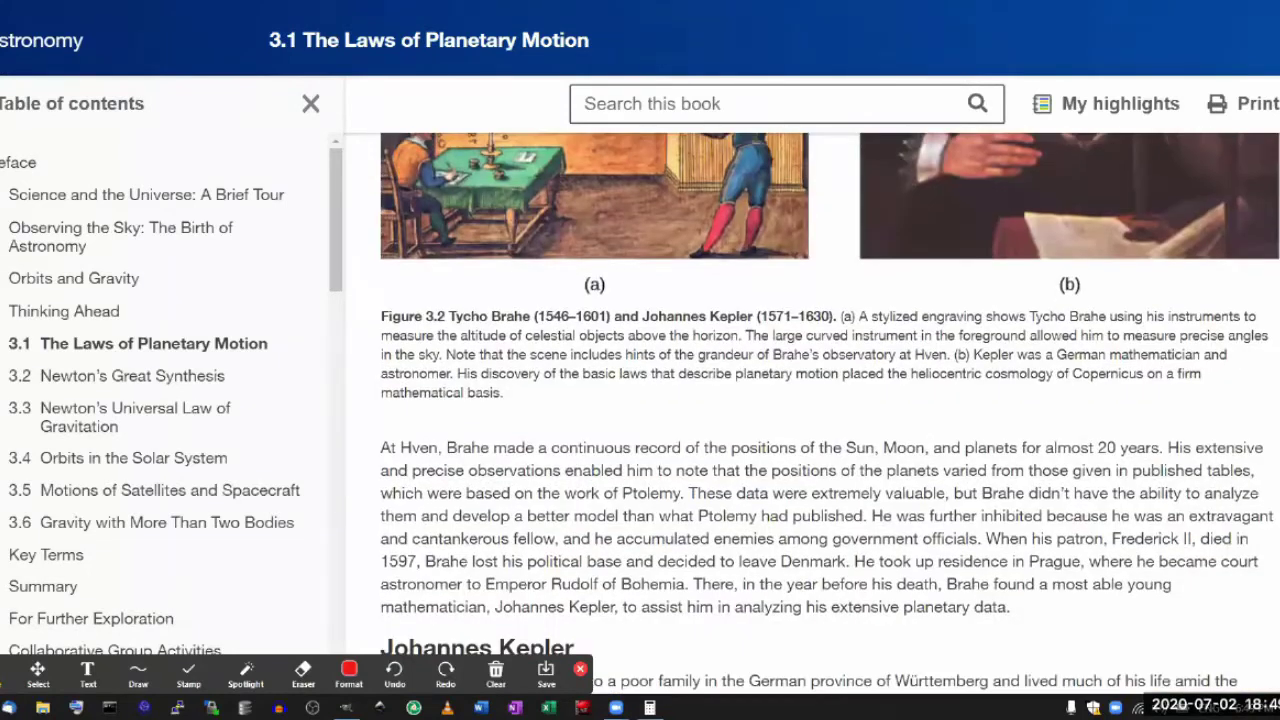
pyautogui.hotkey('alt', 'Tab')
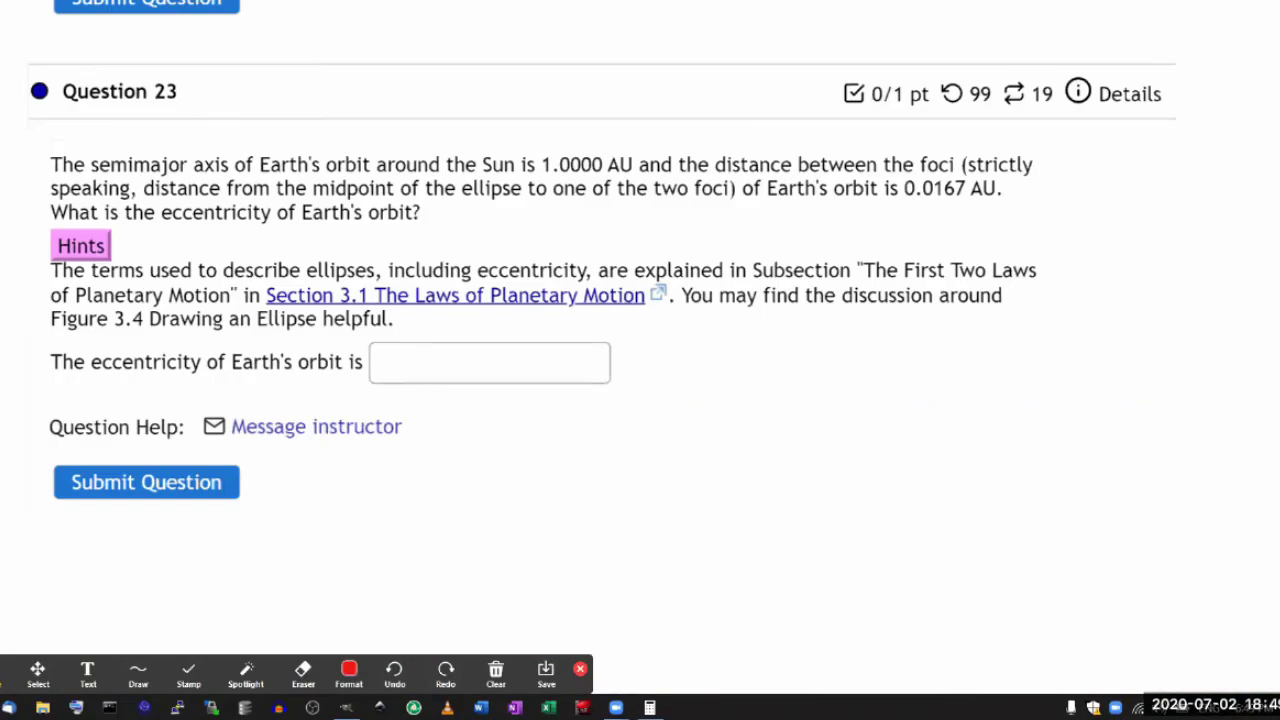
pyautogui.hotkey('alt', 'Tab')
pyautogui.scroll(-15, 652, 432)
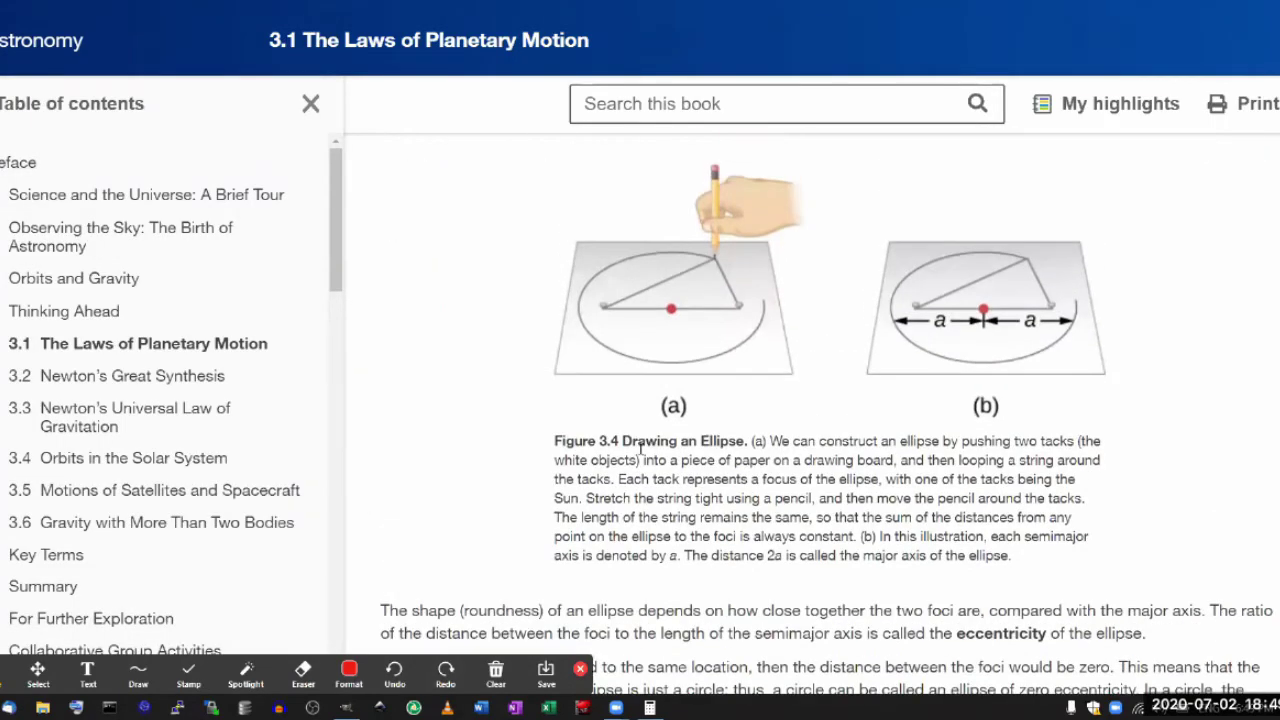
pyautogui.scroll(-3, 967, 432)
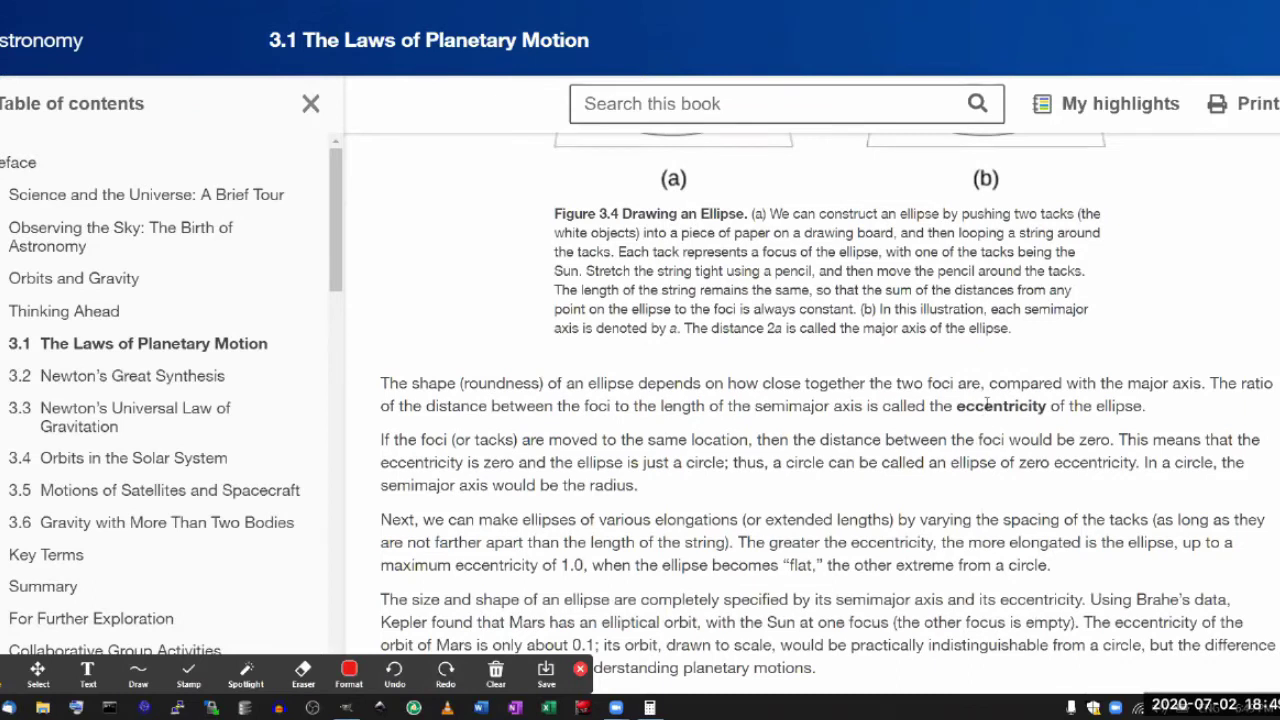
# Examine the textbook's definition of eccentricity in the paragraph below Figure 3.4, marking its key phrases
pyautogui.doubleClick(986, 405)
pyautogui.click(838, 401)
pyautogui.doubleClick(1250, 383)
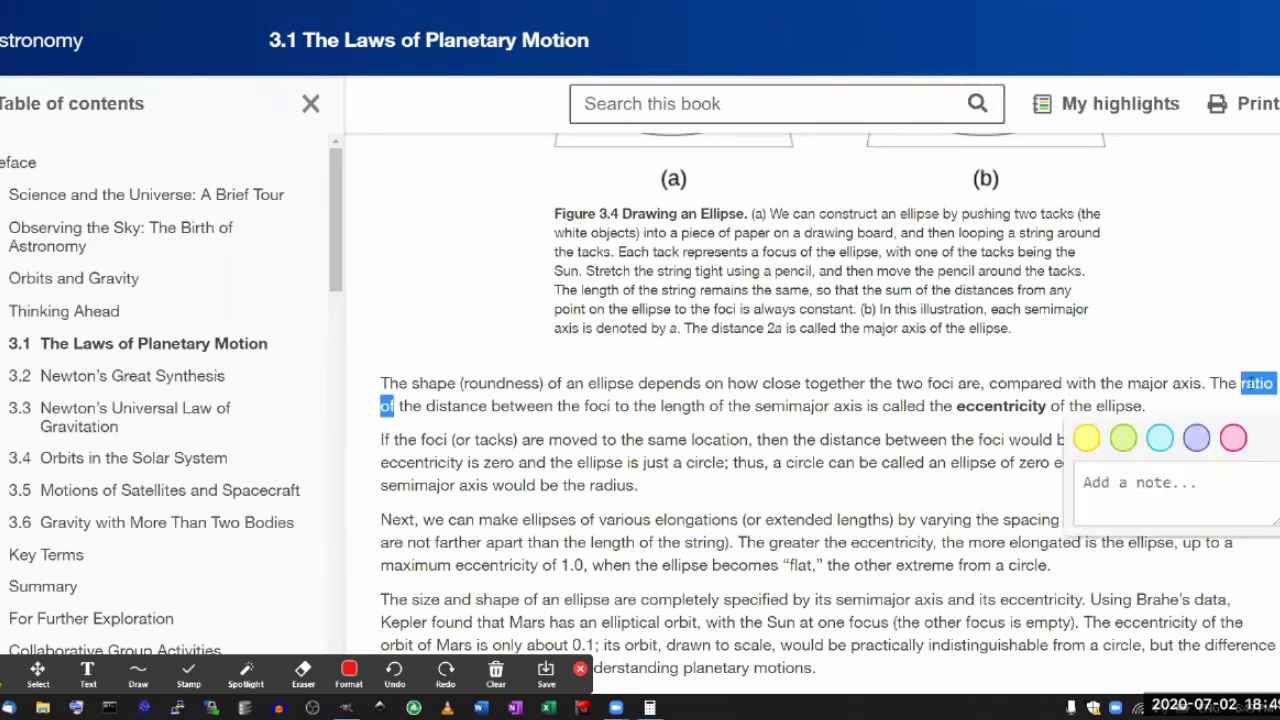
pyautogui.click(1222, 383)
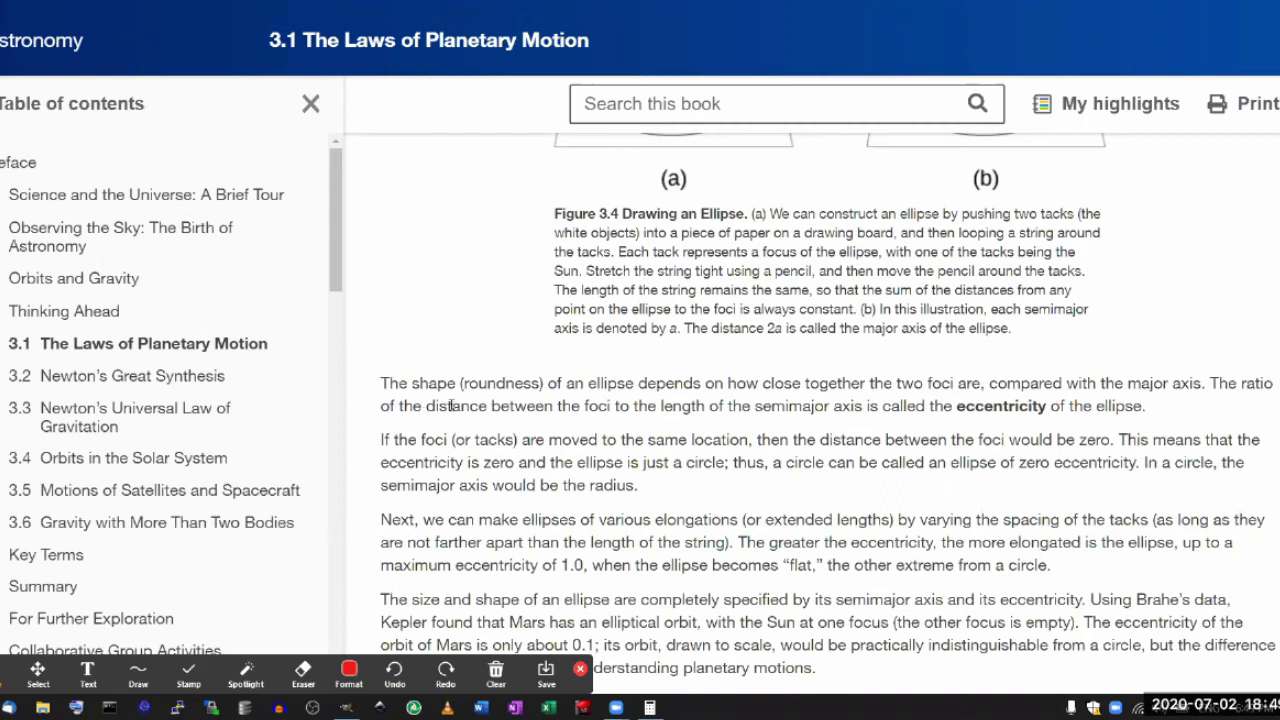
pyautogui.moveTo(420, 405); pyautogui.dragTo(493, 407)
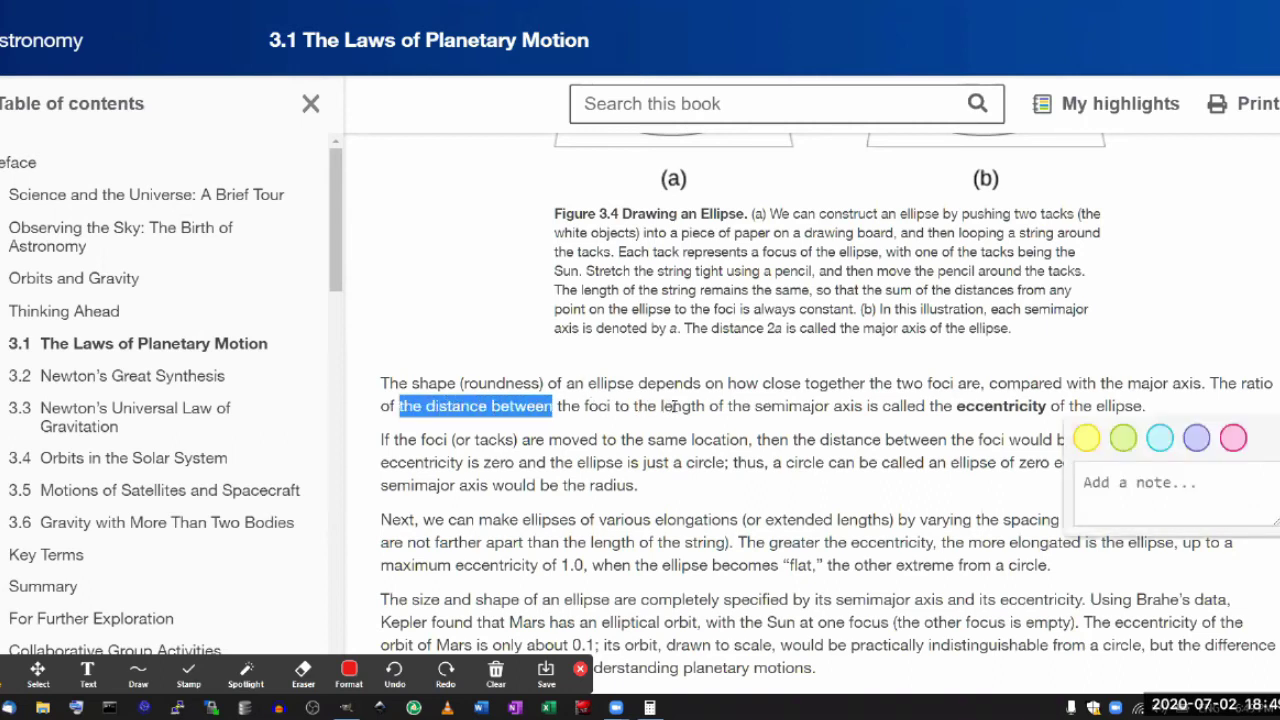
pyautogui.moveTo(655, 406); pyautogui.dragTo(750, 406)
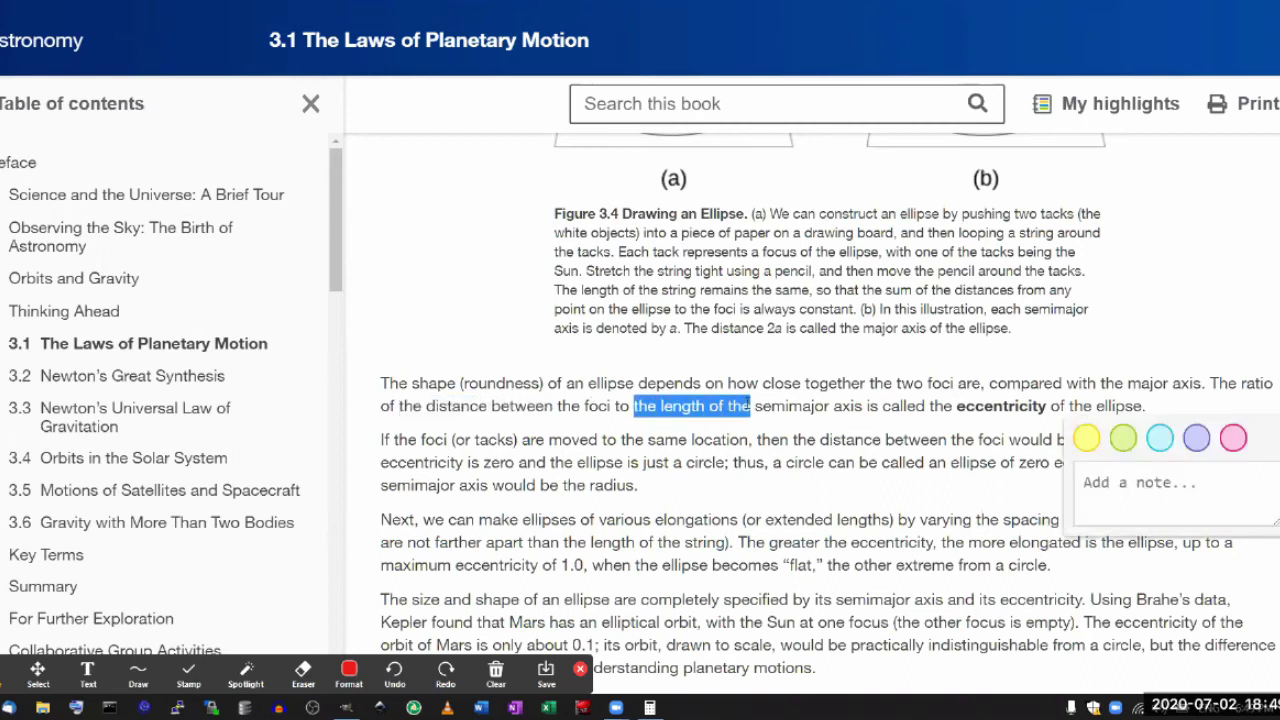
pyautogui.click(795, 392)
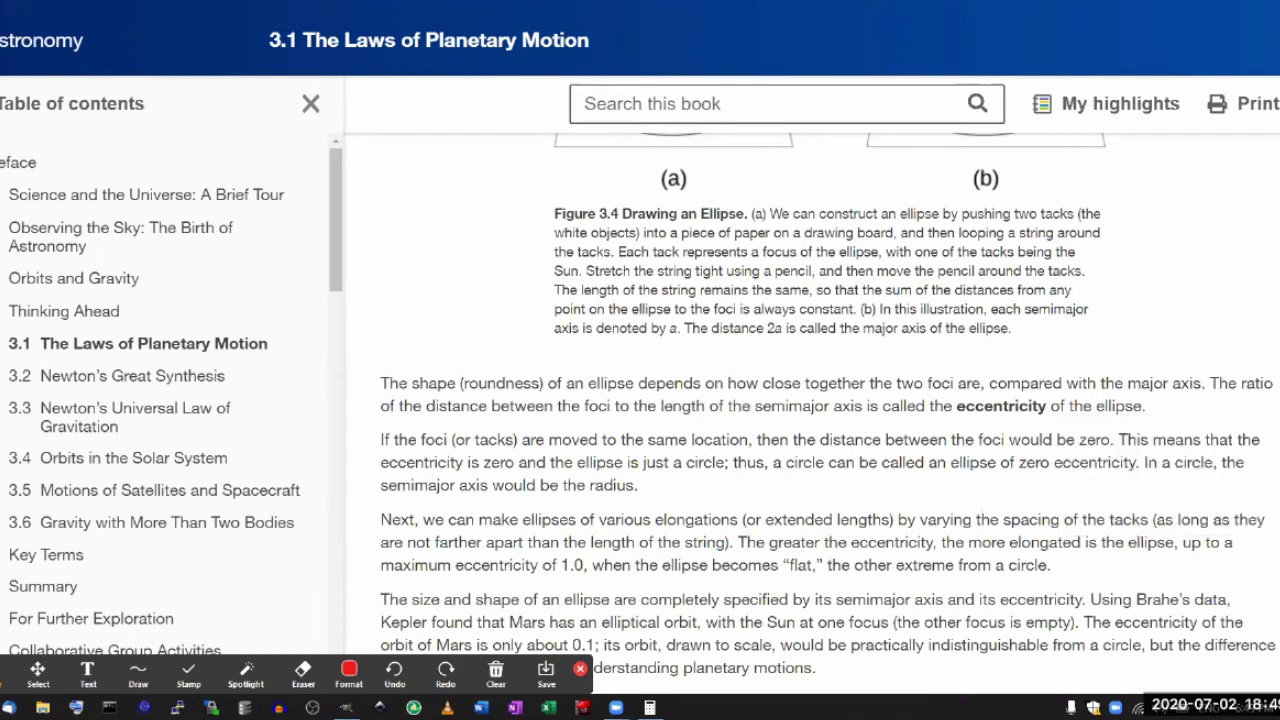
# Return to Question 23 and examine the given distance between the foci and the semimajor axis of Earth's orbit
pyautogui.hotkey('alt', 'Tab')
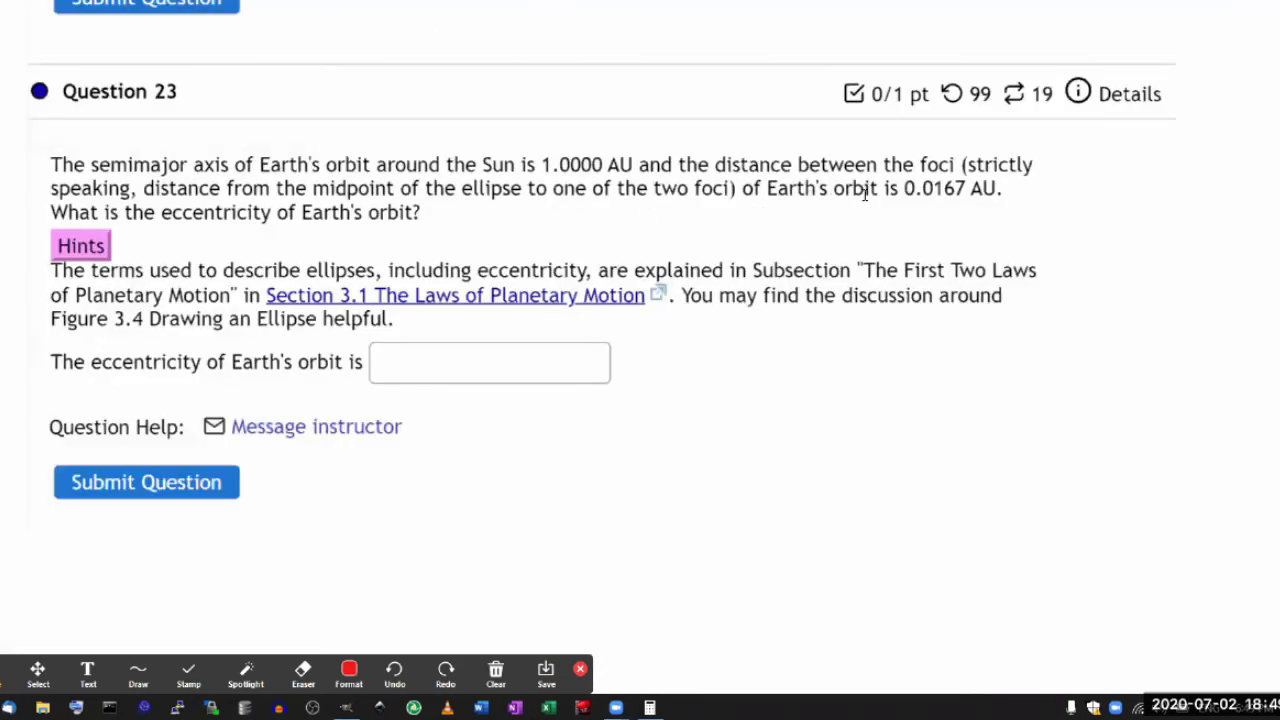
pyautogui.moveTo(905, 188); pyautogui.dragTo(997, 188)
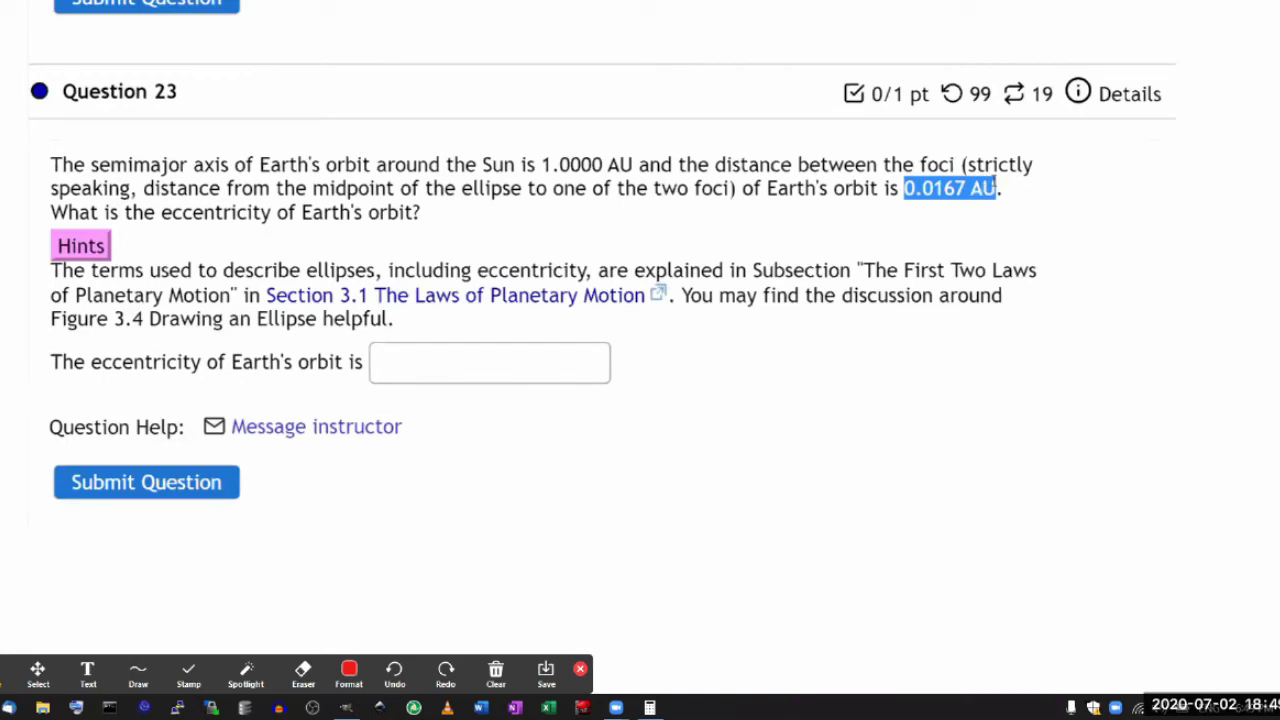
pyautogui.doubleClick(544, 164)
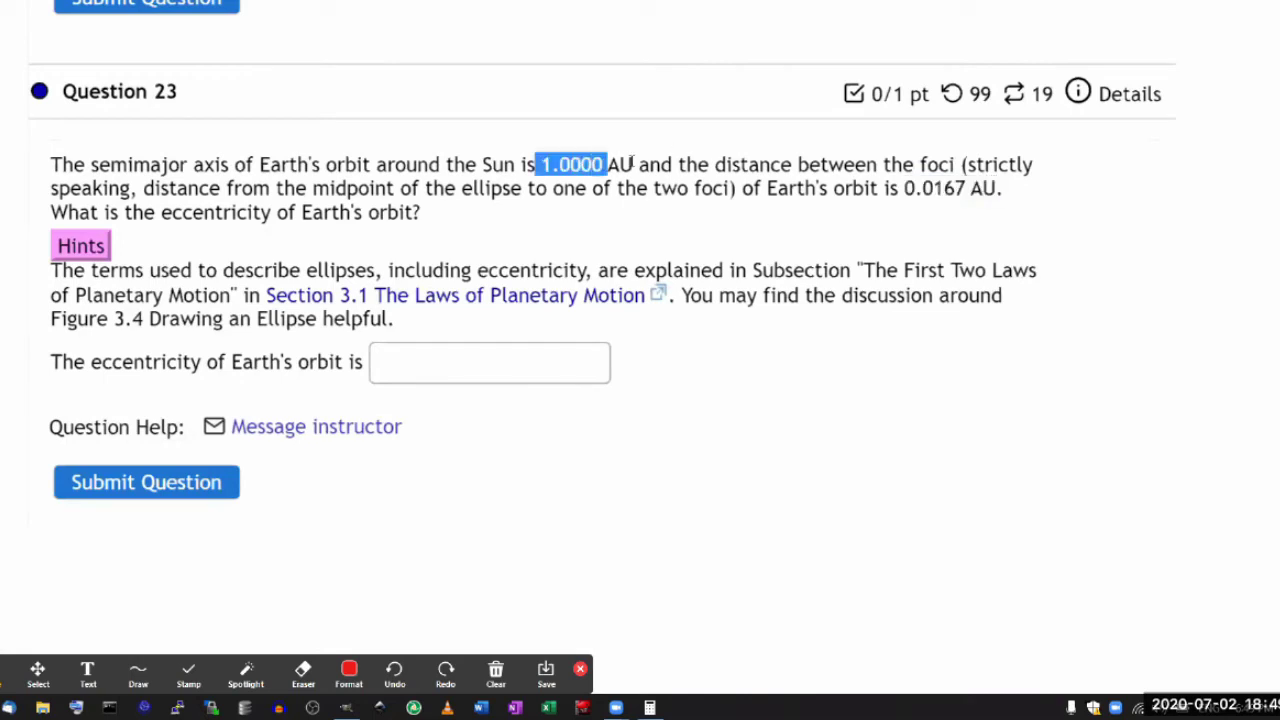
pyautogui.moveTo(631, 162); pyautogui.dragTo(638, 163)
pyautogui.click(686, 163)
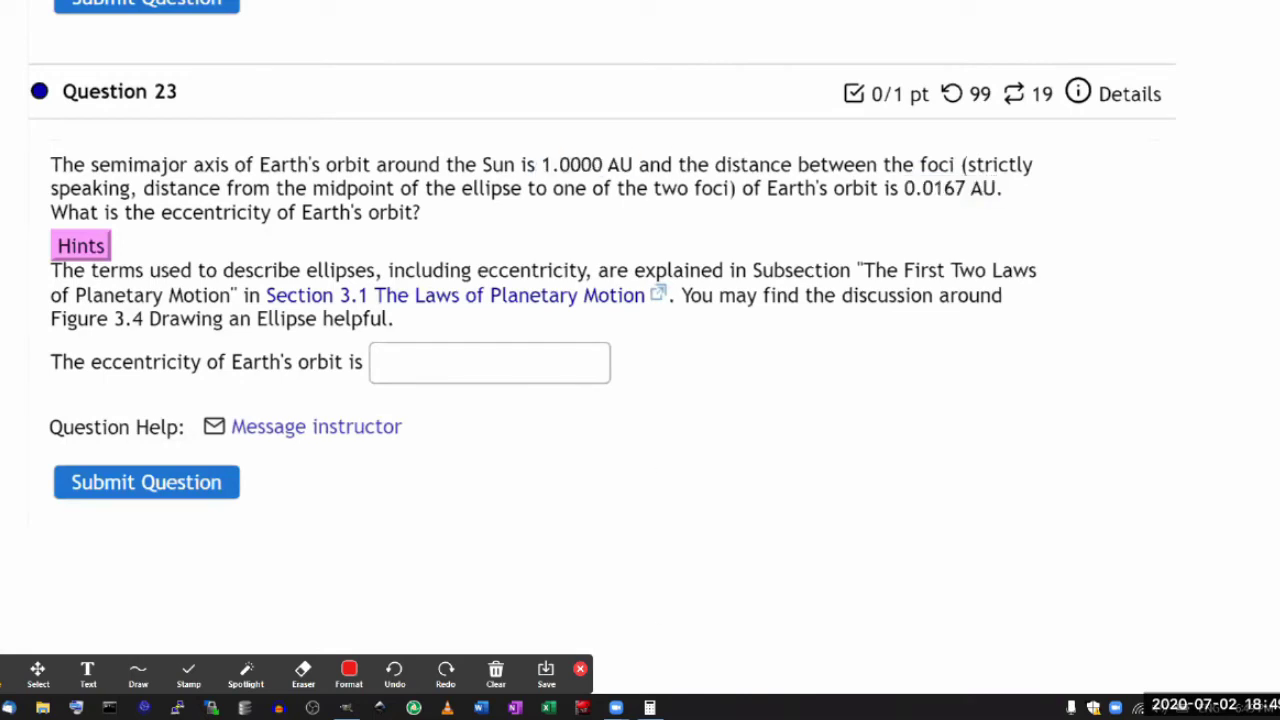
# Switch to Calculator, keep the question's values uncovered, and divide 0.0167 by 1 to compute the eccentricity
pyautogui.click(650, 707)
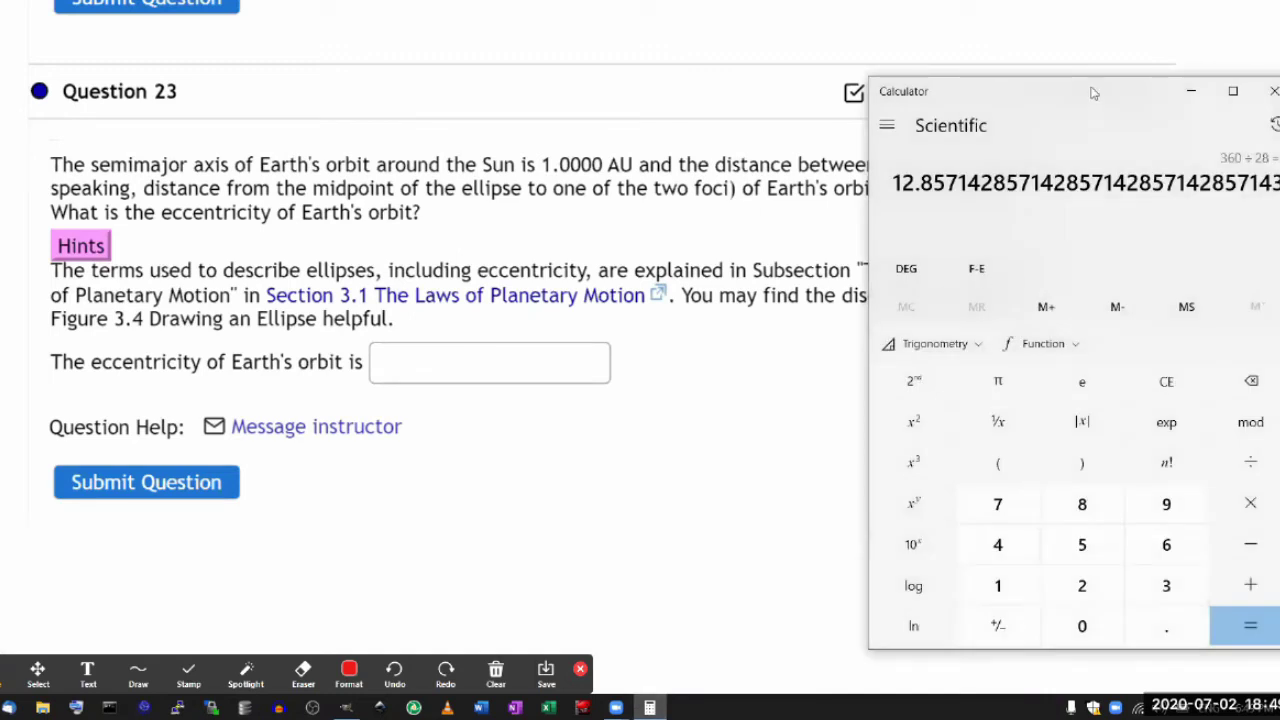
pyautogui.moveTo(1090, 77); pyautogui.dragTo(1076, 245)
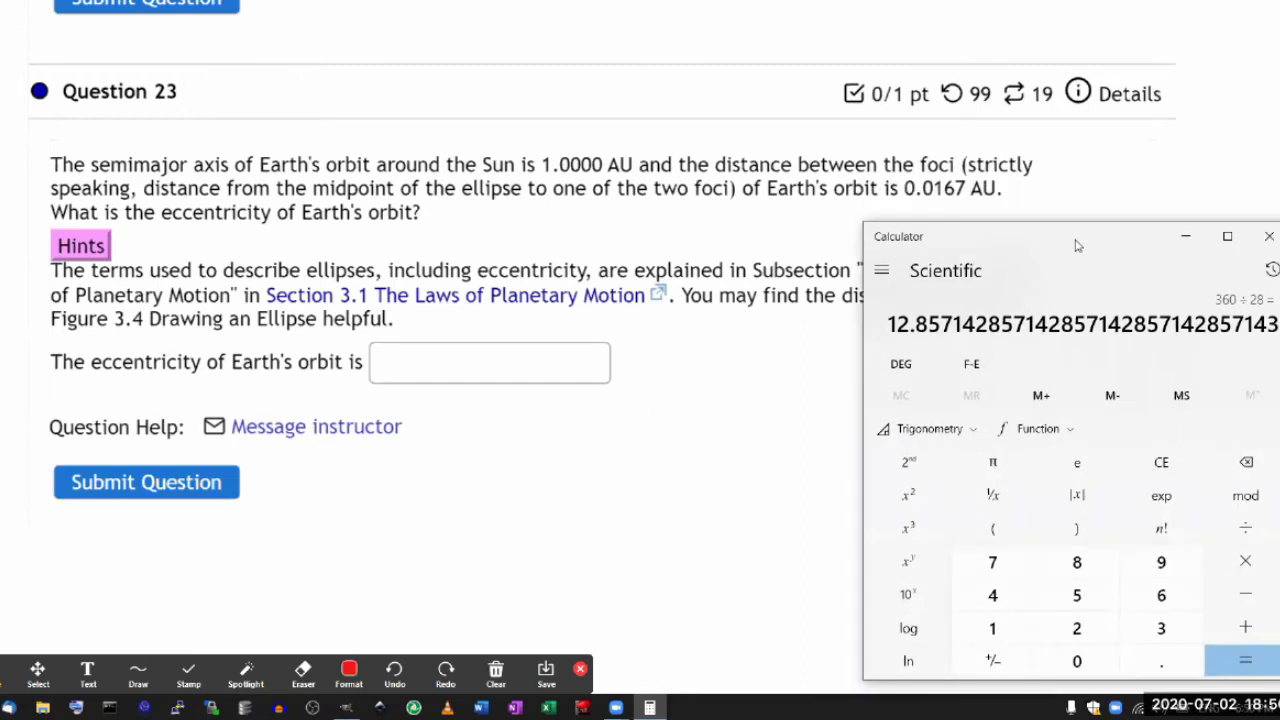
pyautogui.write('0.0167')
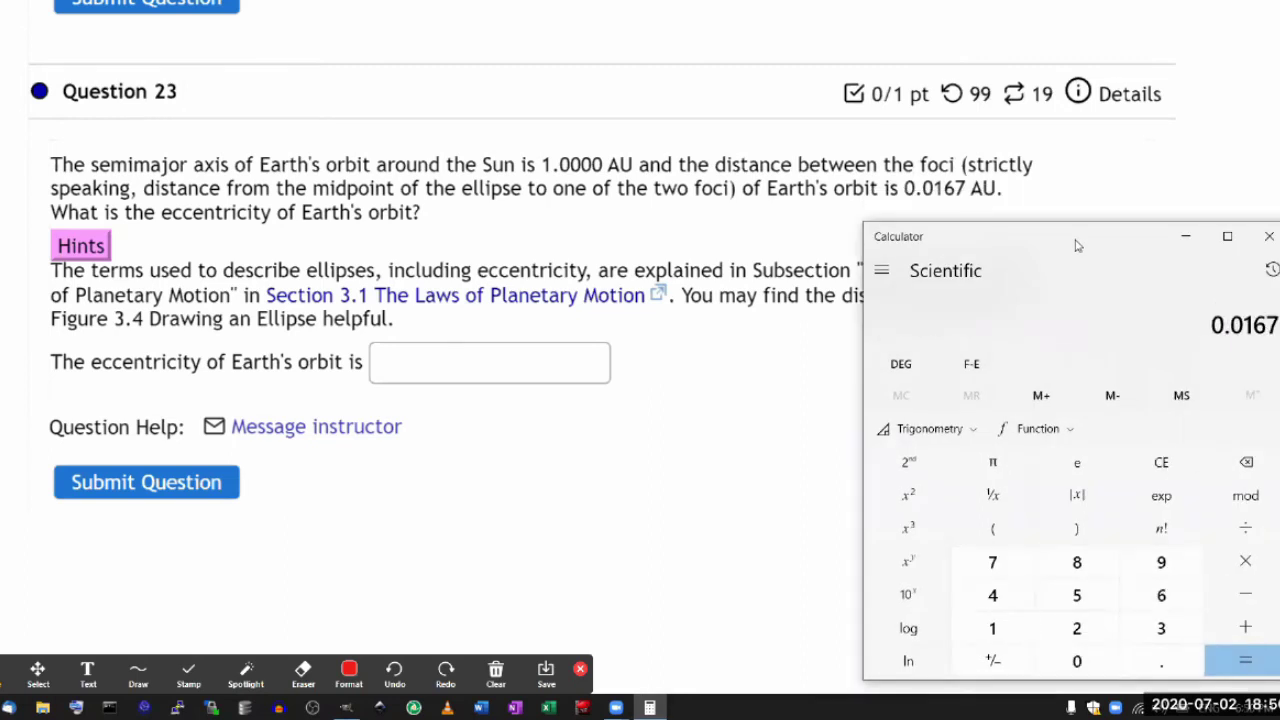
pyautogui.write('/1')
pyautogui.press('Return')
# Enter 0.0167 as the eccentricity of Earth's orbit and submit Question 23
pyautogui.click(563, 361)
pyautogui.write('0.0167')
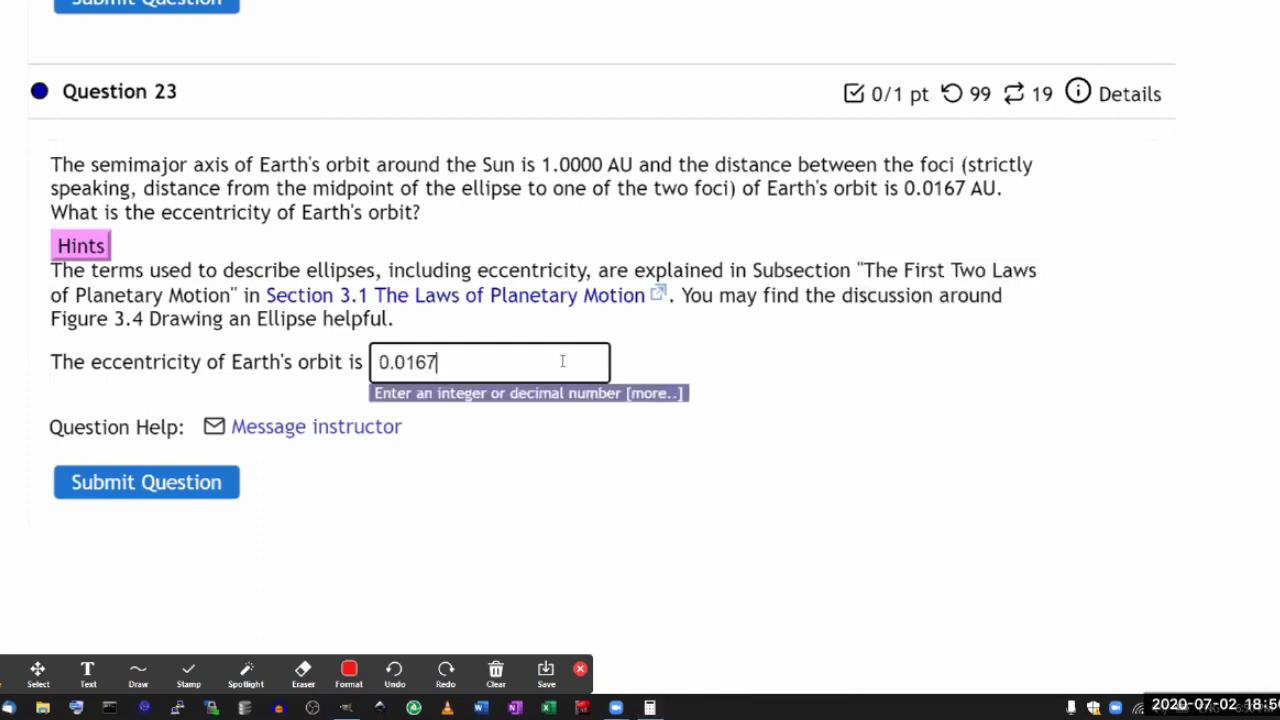
pyautogui.click(217, 487)
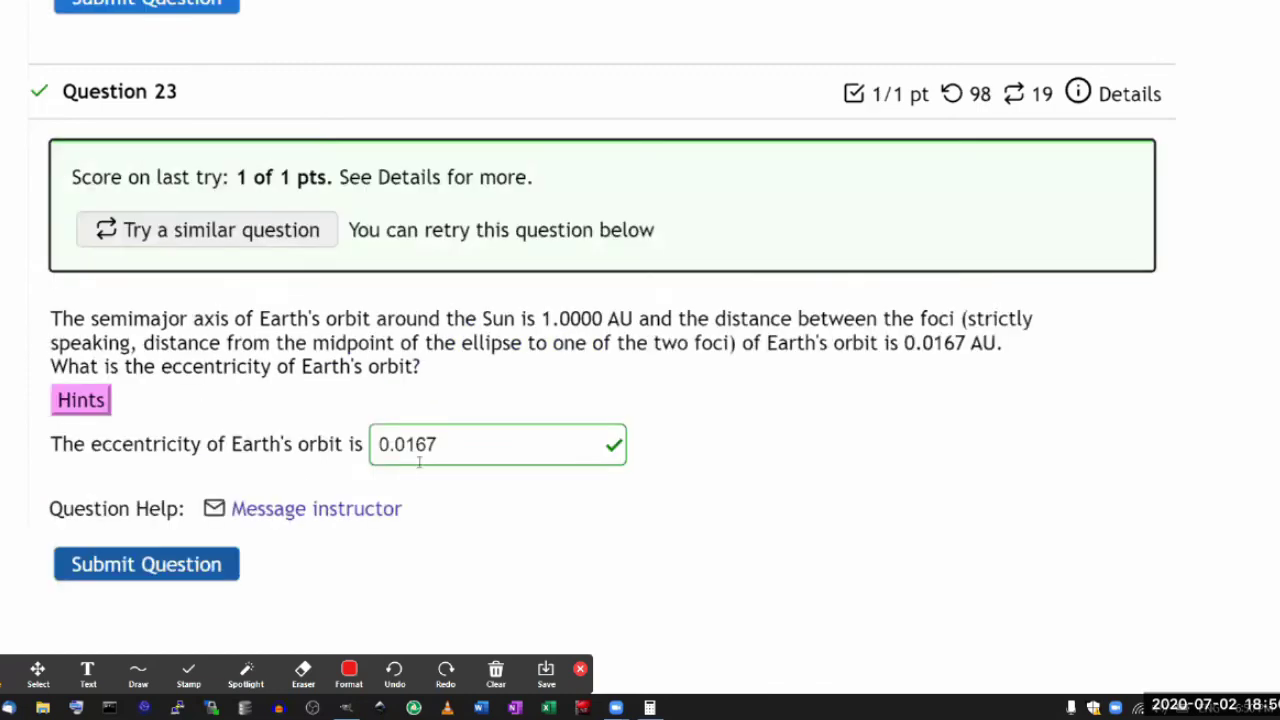
# Try the rounded eccentricity 0.017 as the answer to Question 23 and submit it
pyautogui.moveTo(446, 449); pyautogui.dragTo(416, 449)
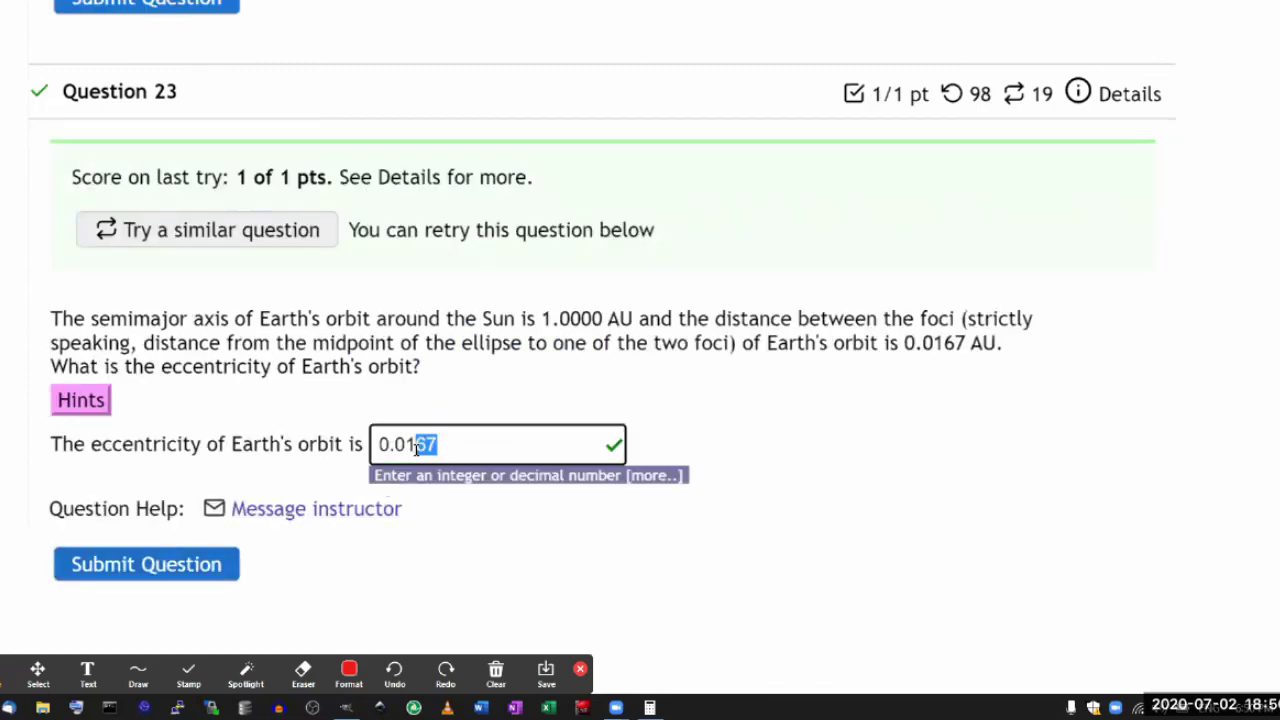
pyautogui.press('BackSpace')
pyautogui.write('7')
pyautogui.click(186, 560)
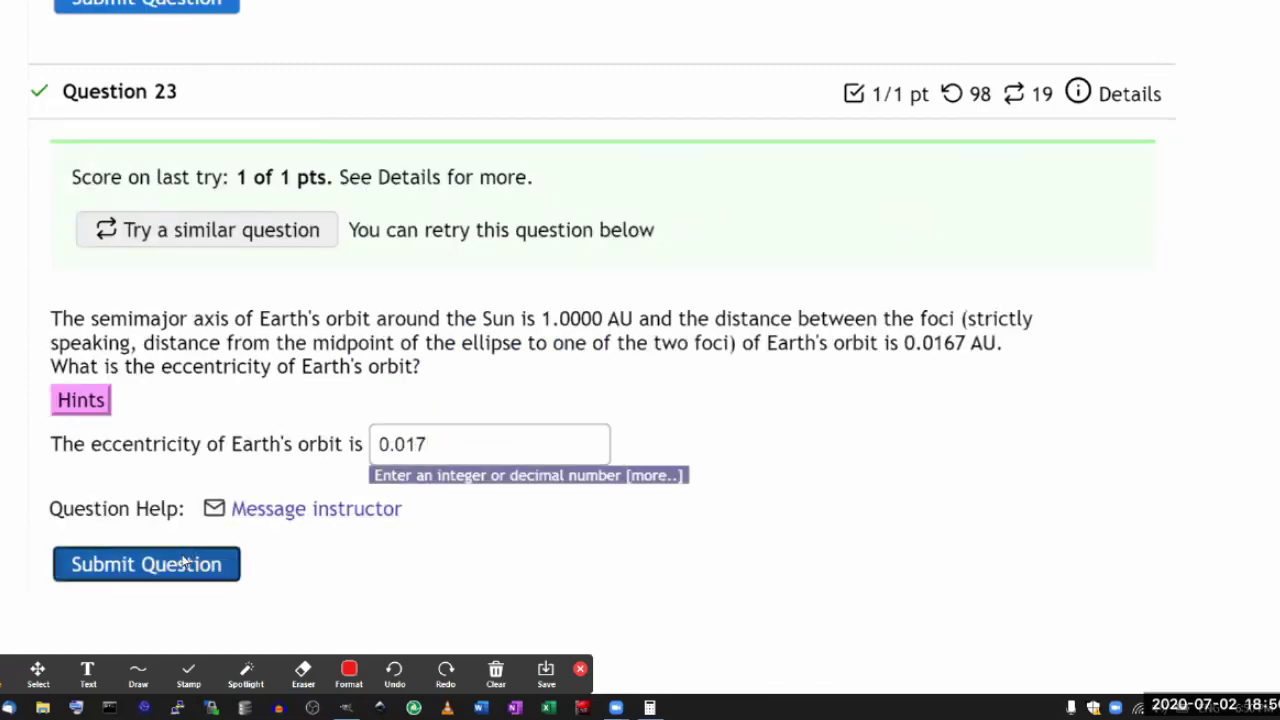
# Change the eccentricity answer to 0.0167, resubmit Question 23, and mark the foci distance in the question text for comparison
pyautogui.click(485, 450)
pyautogui.press('BackSpace')
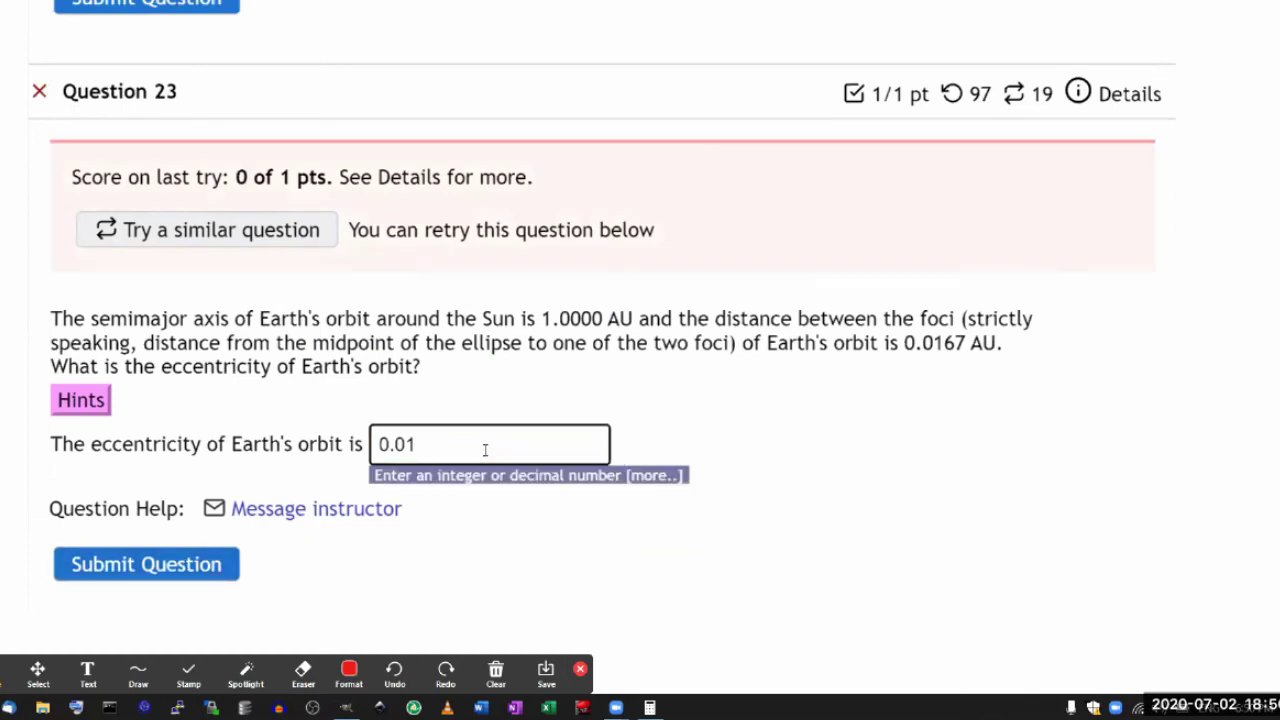
pyautogui.write('67')
pyautogui.click(200, 564)
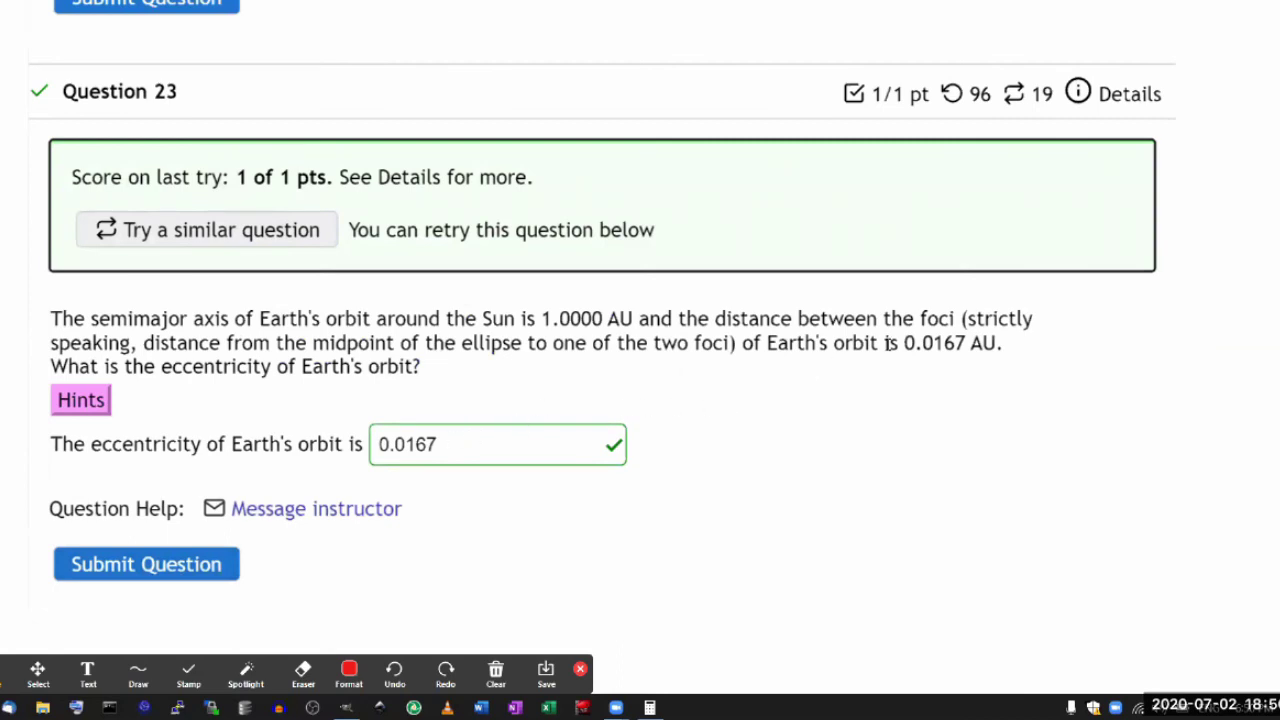
pyautogui.moveTo(904, 342); pyautogui.dragTo(967, 342)
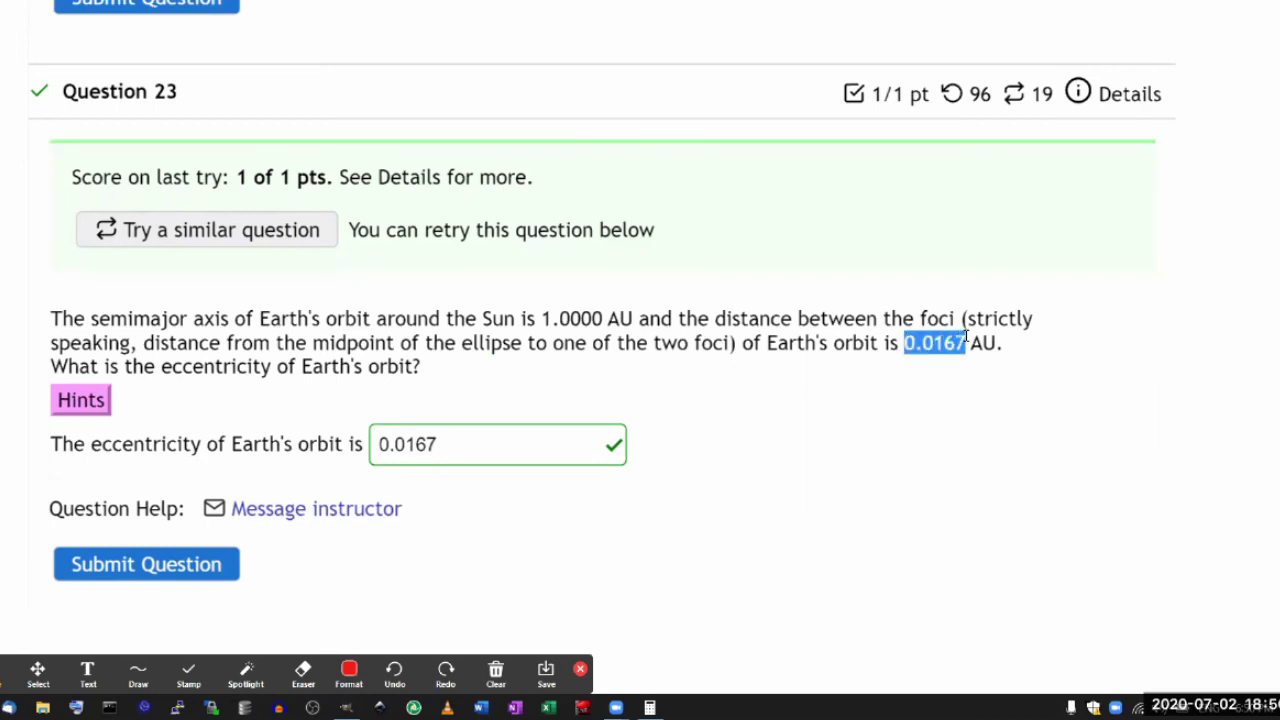
pyautogui.click(835, 345)
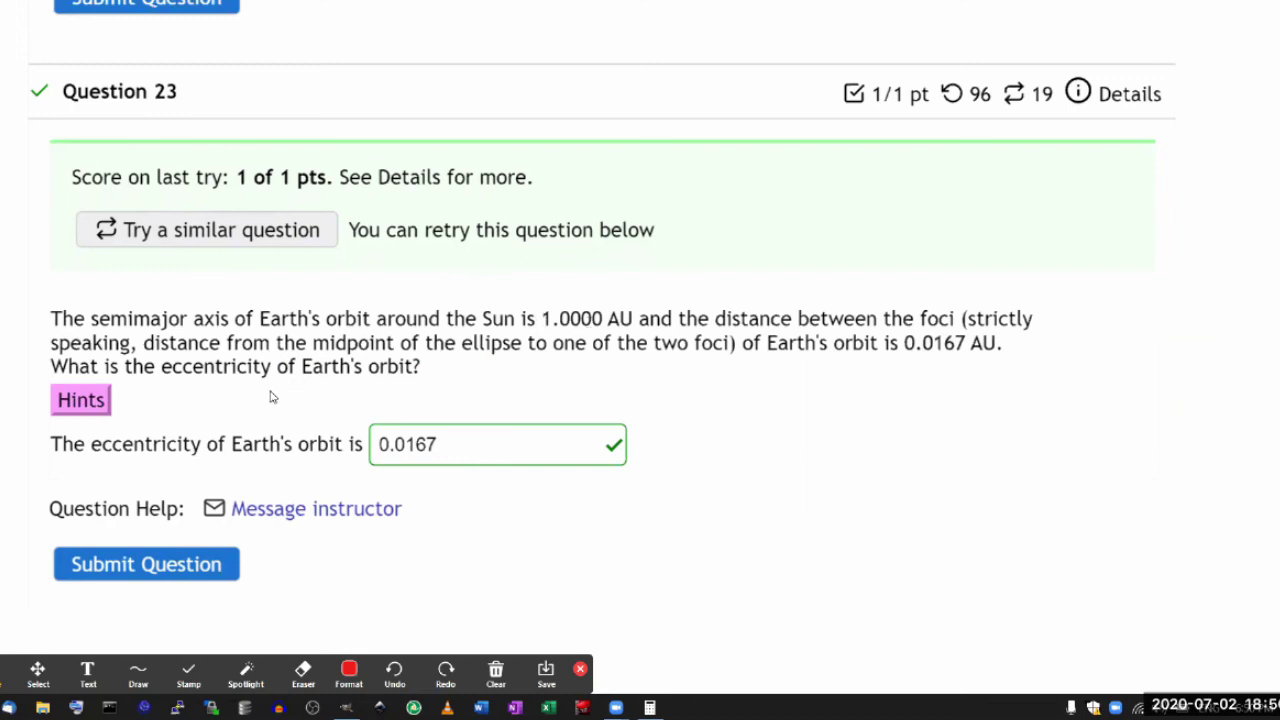
# Show the hints of Question 23, review Figure 3.4 and its discussion in the linked Section 3.1, and close the textbook page
pyautogui.click(108, 400)
pyautogui.scroll(-1, 296, 367)
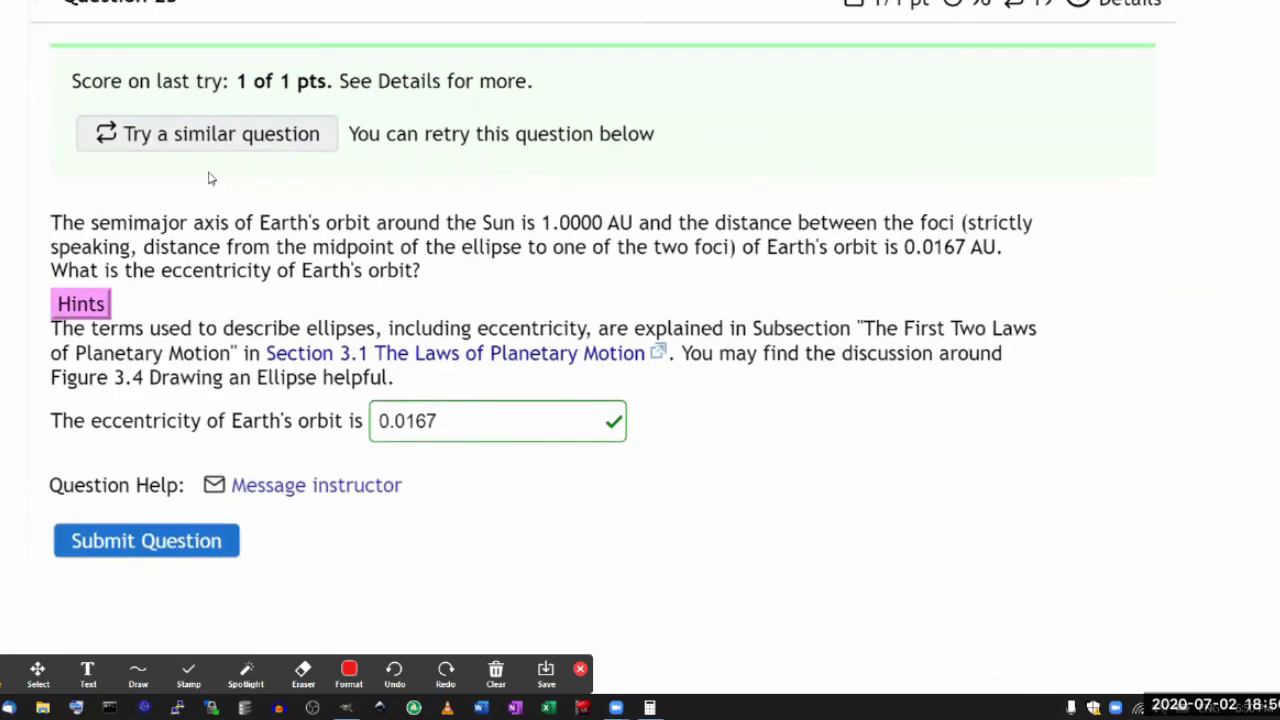
pyautogui.scroll(1, 297, 280)
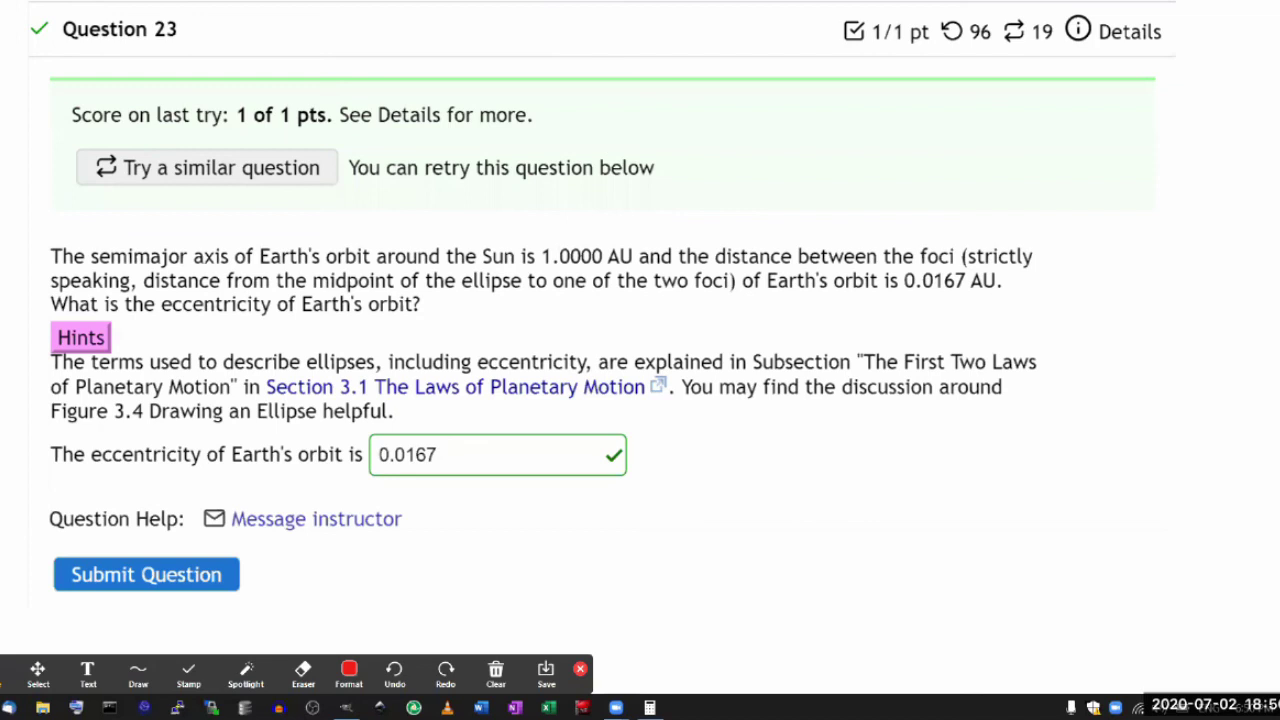
pyautogui.click(455, 386)
pyautogui.scroll(3, 752, 468)
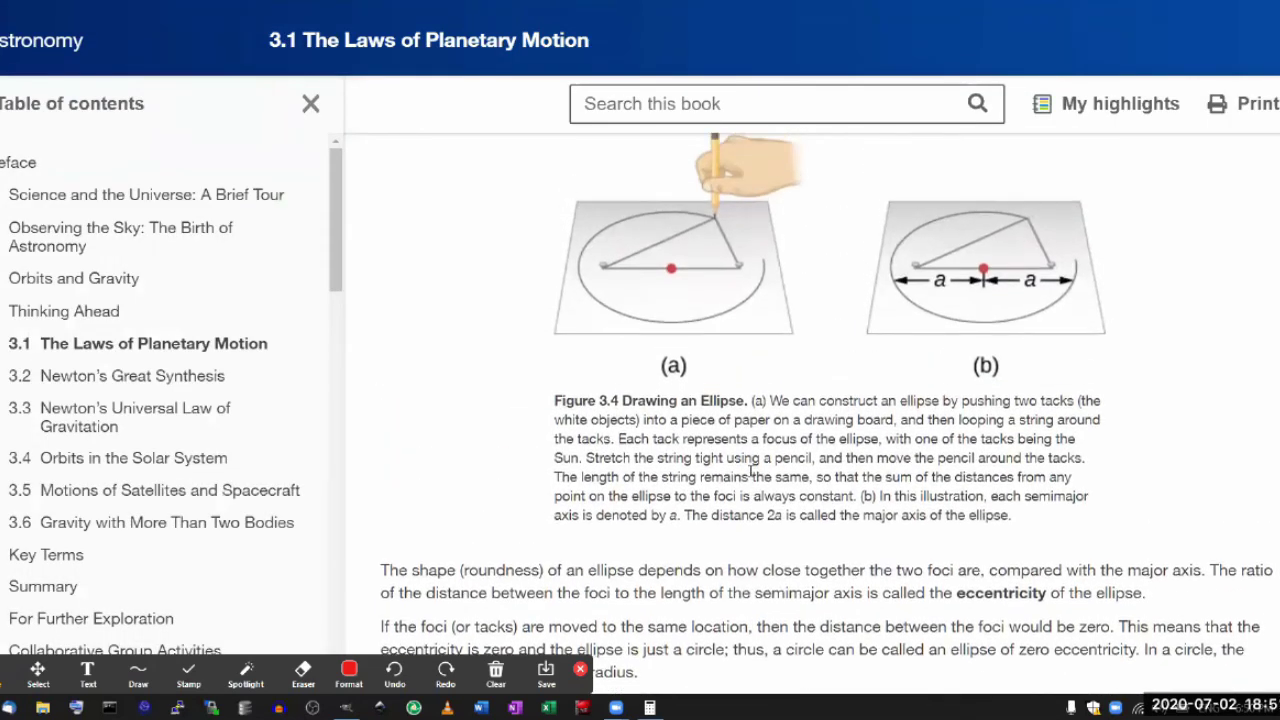
pyautogui.scroll(-2, 752, 468)
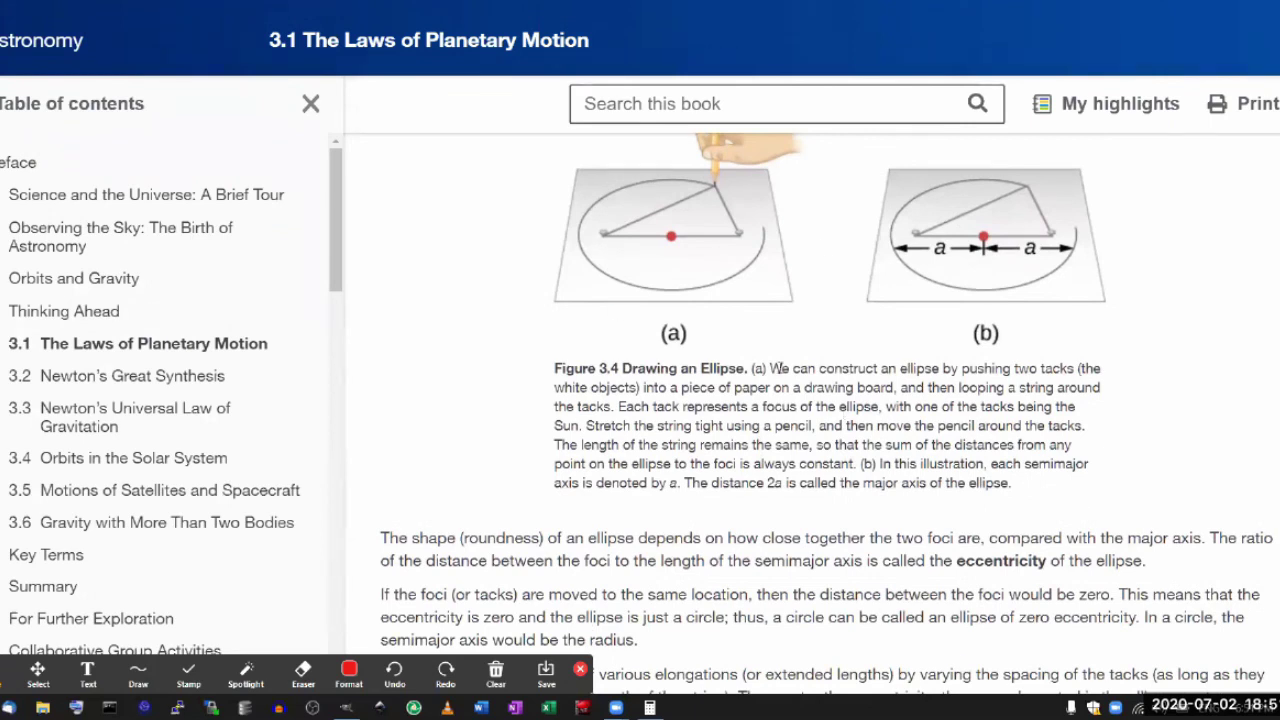
pyautogui.hotkey('ctrl', 'w')
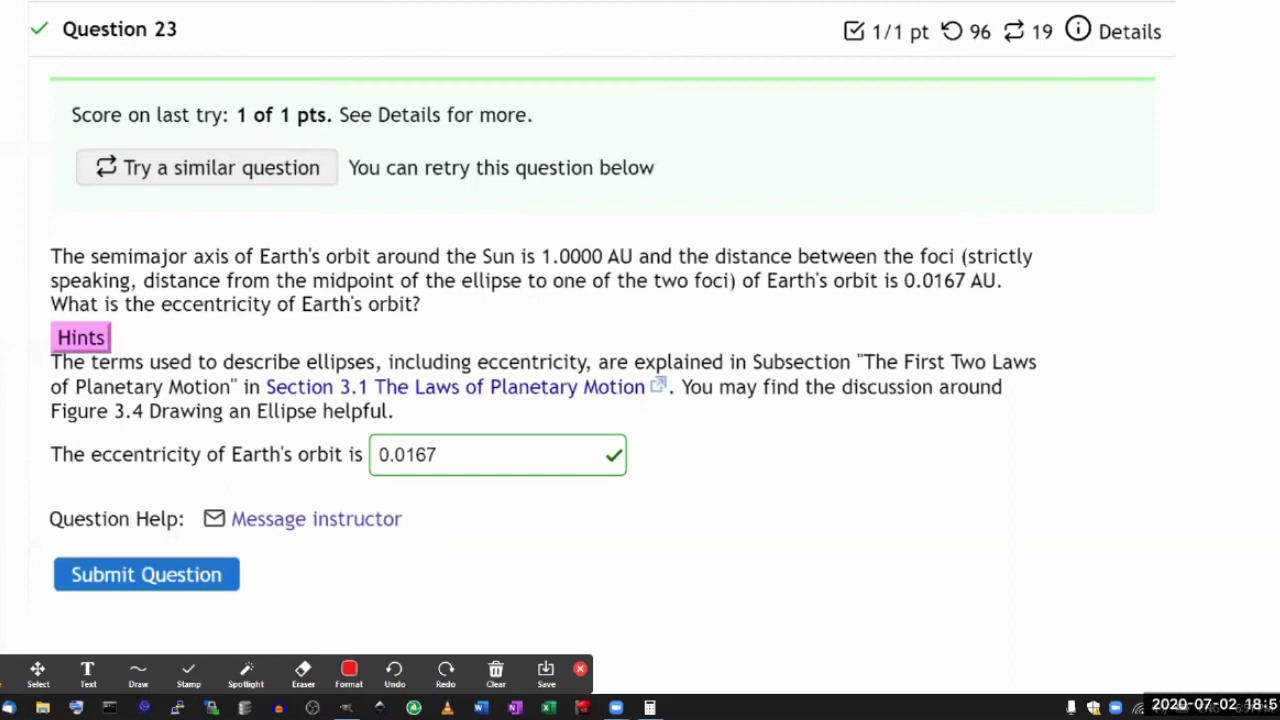